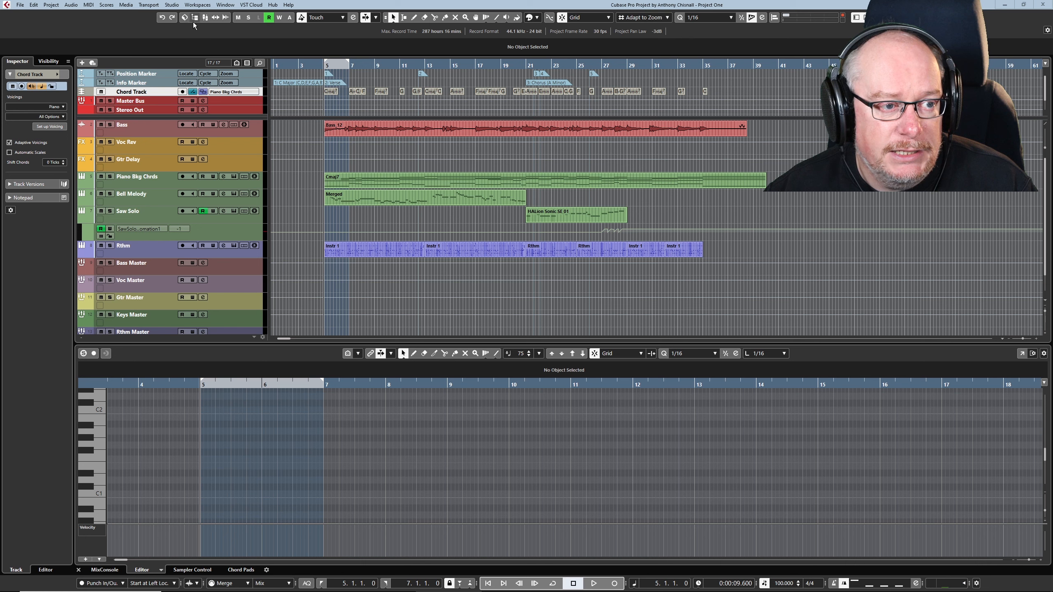
Step: Add a HALion Sonic SE instrument track and load the Abyssal Girls Choir preset from the Vocal category
click(82, 63)
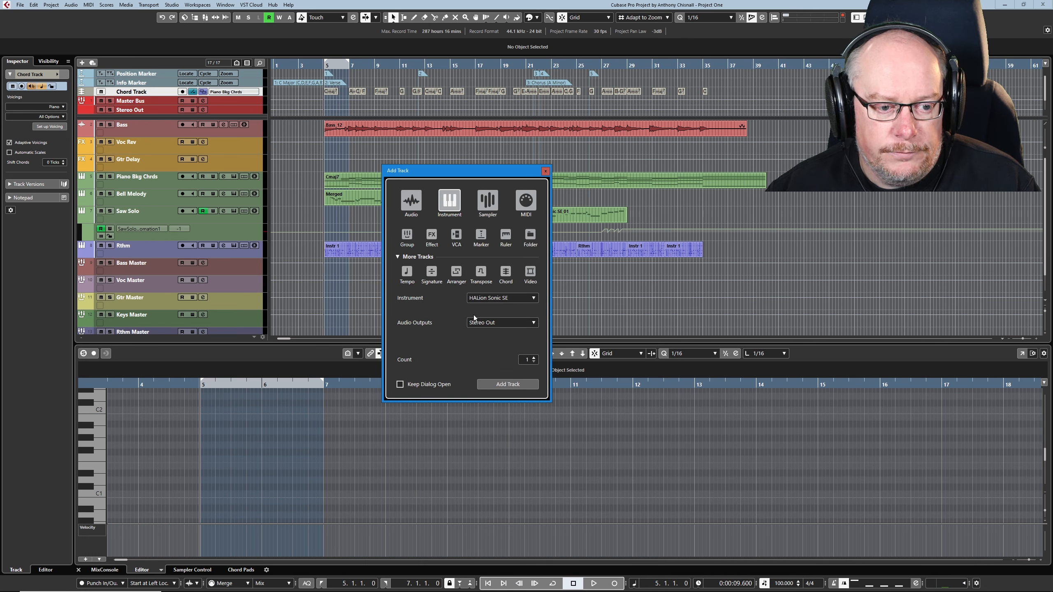
click(508, 385)
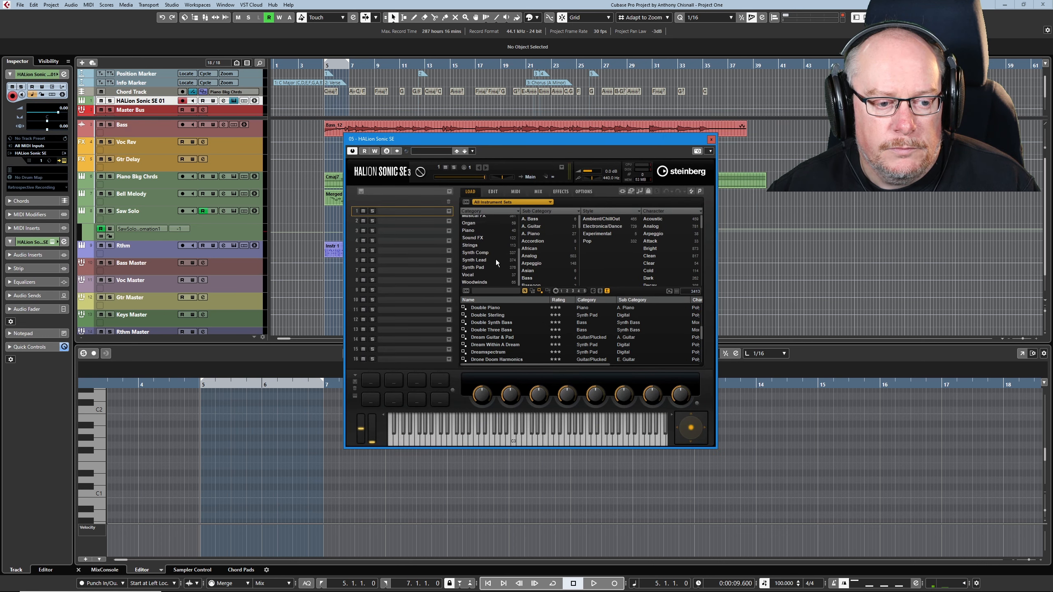
click(469, 273)
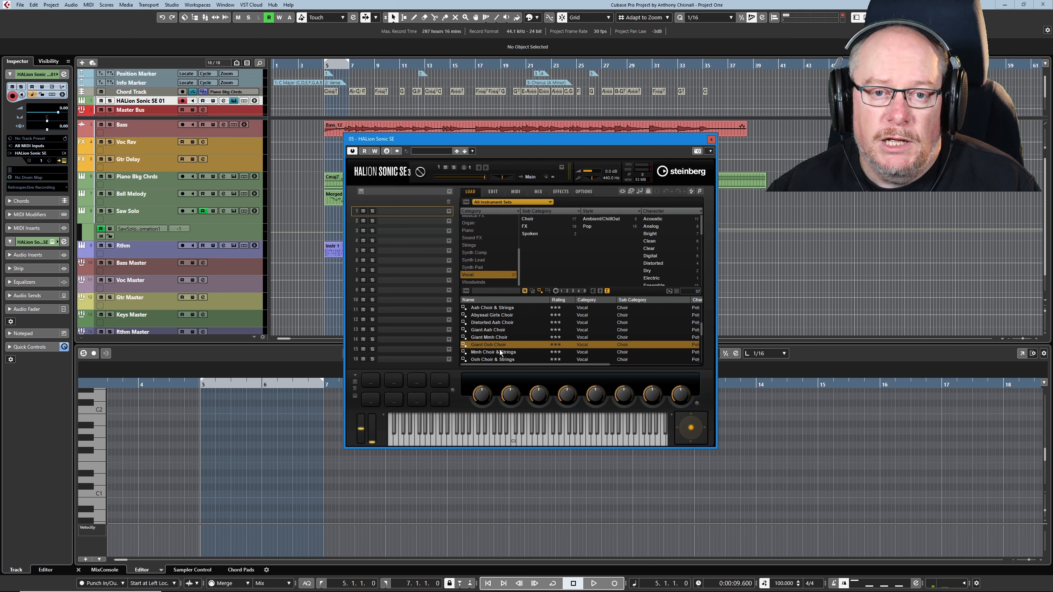
scroll(483, 356, down, 5)
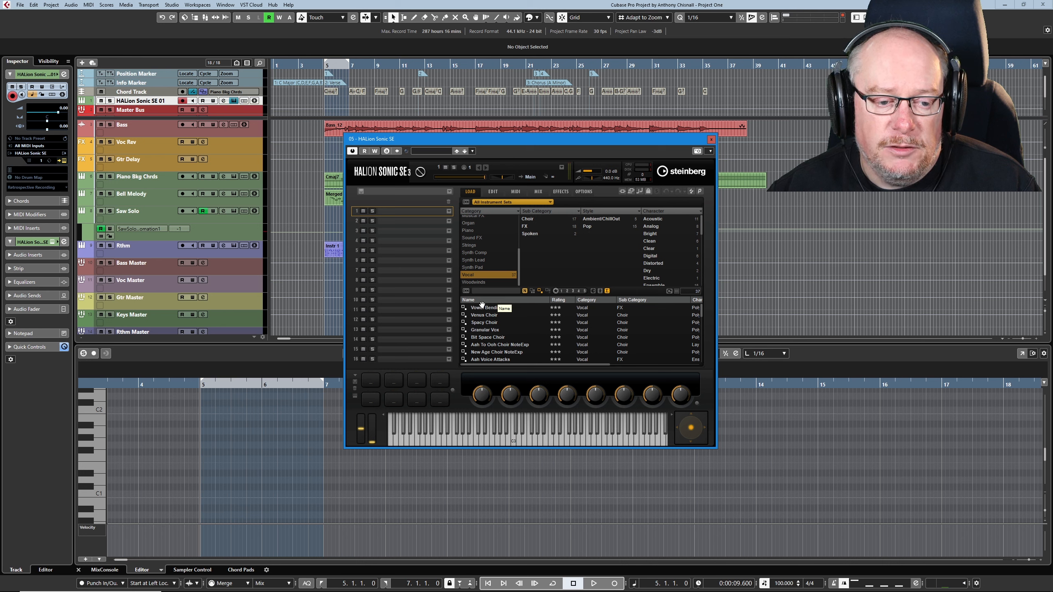
scroll(501, 324, down, 5)
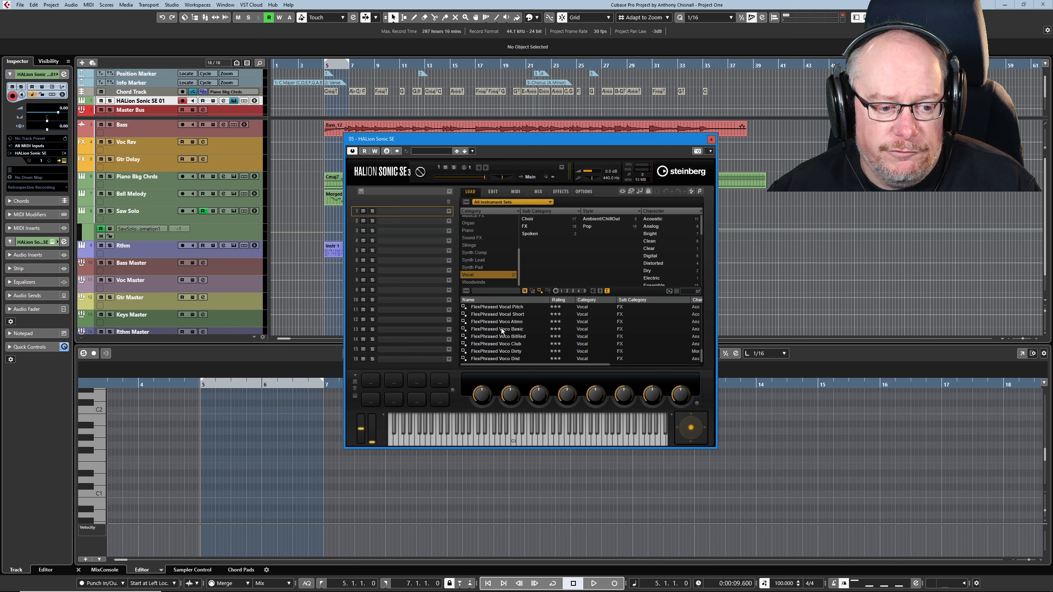
scroll(501, 328, up, 10)
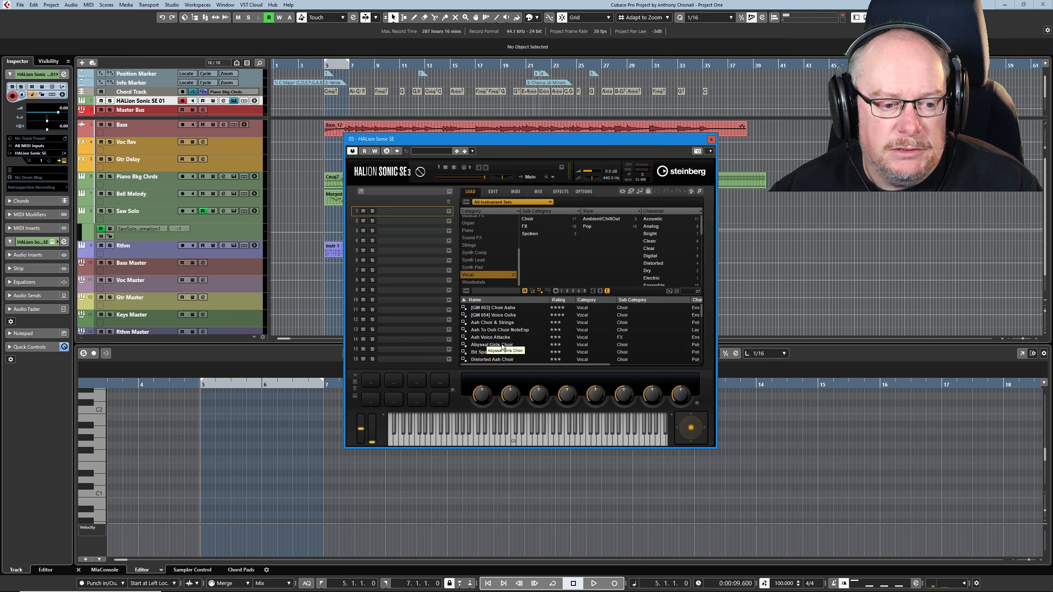
click(480, 345)
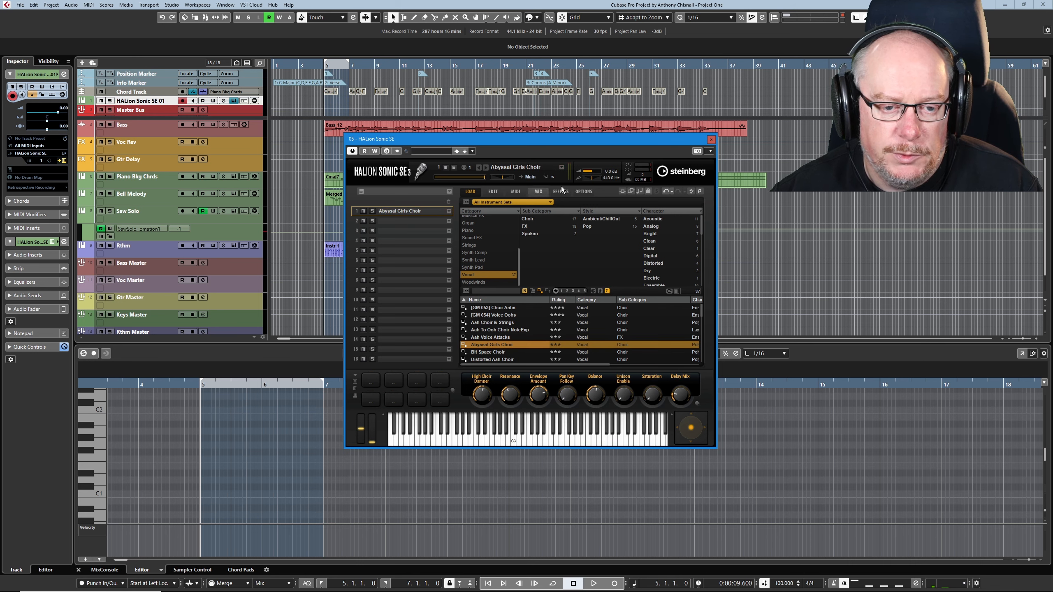
click(712, 140)
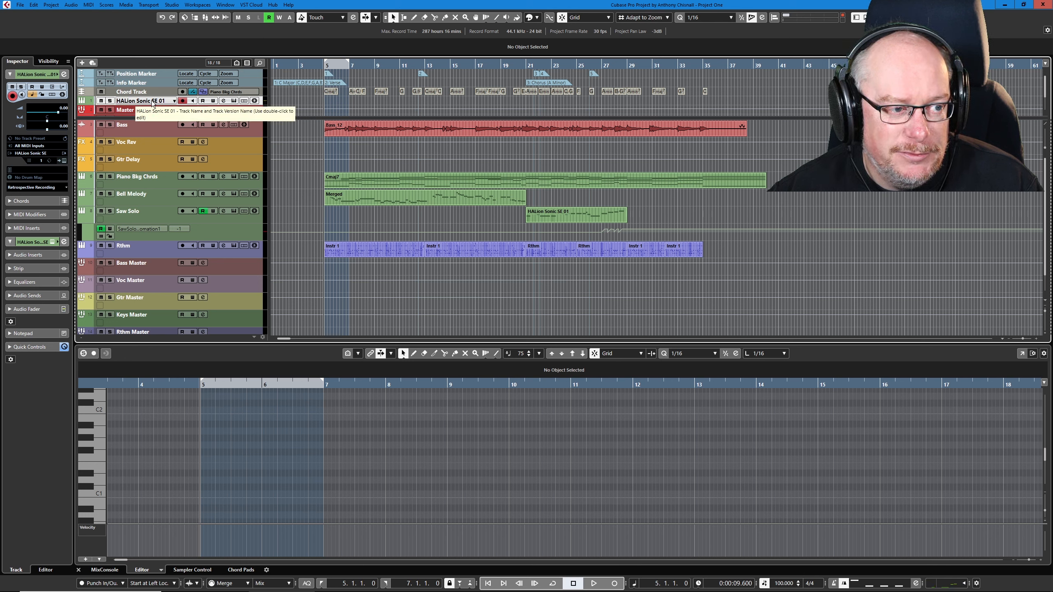
Step: Move the new HALion Sonic SE track directly below the Bass track and colour it light pink
drag(153, 104, 146, 140)
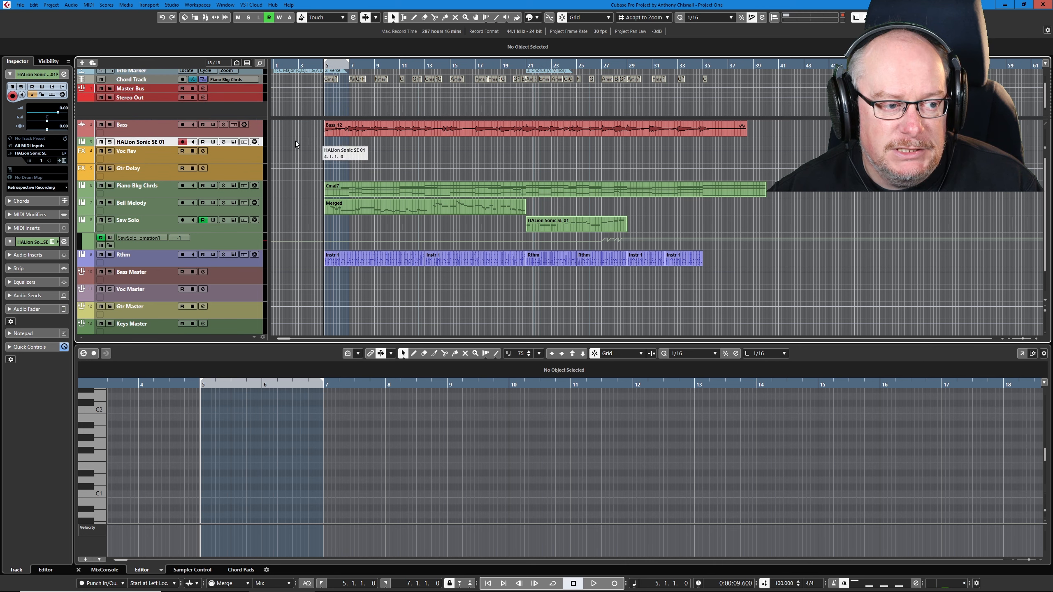
click(531, 18)
click(563, 39)
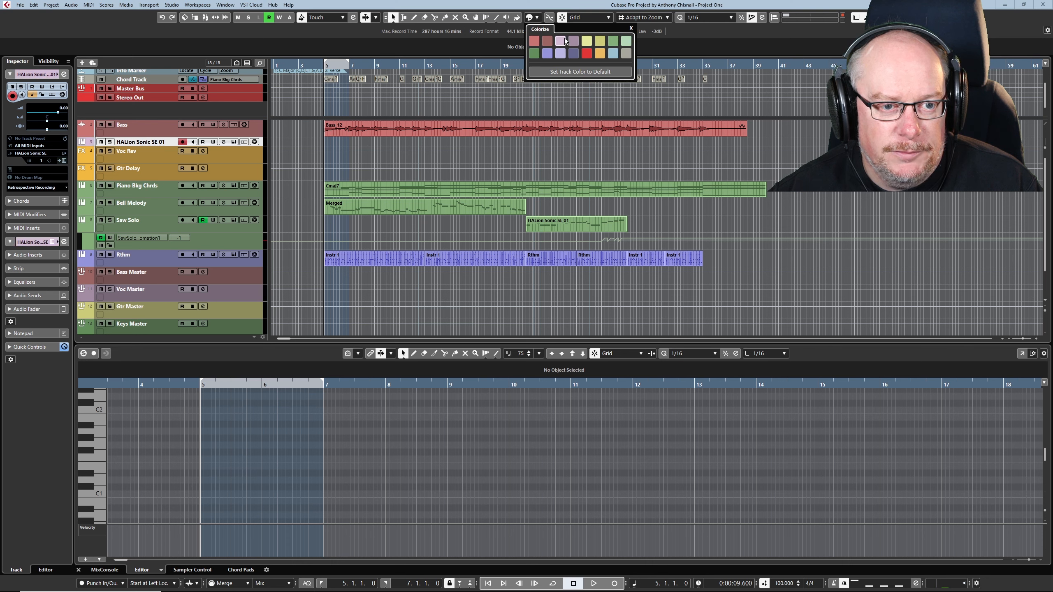
Step: Rename the HALion Sonic SE 01 track as Choir
click(158, 143)
double_click(158, 143)
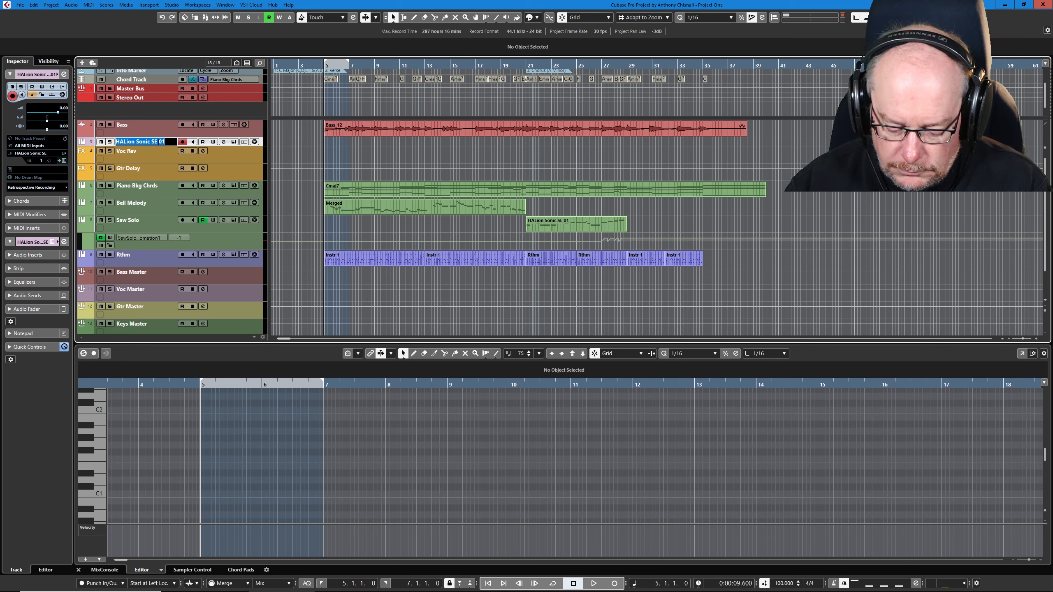
text(Choir)
key(Return)
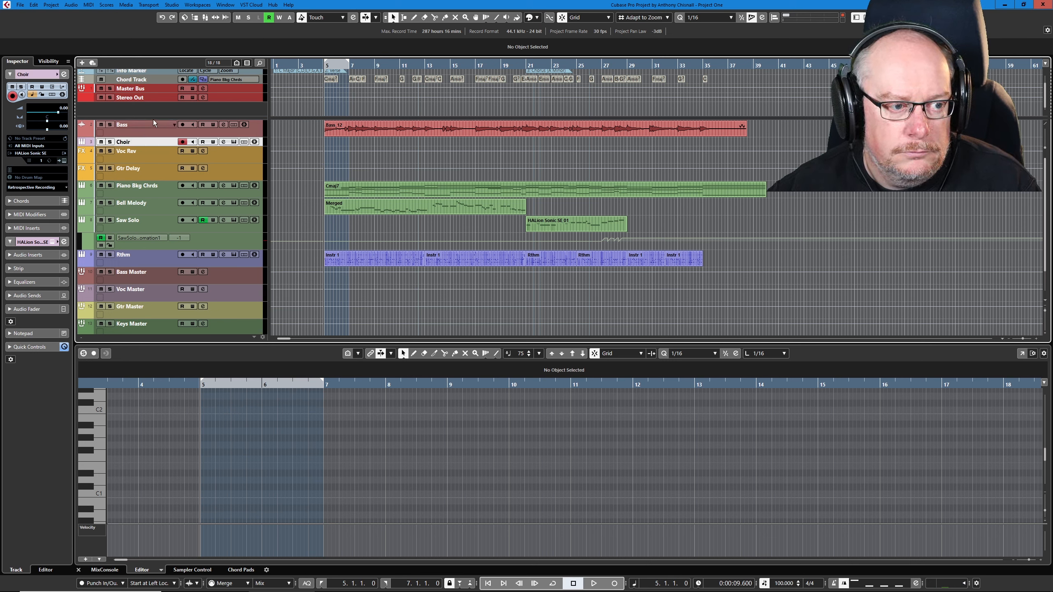
Step: Route the Choir channel's output to the Voc Master group in the MixConsole
click(206, 17)
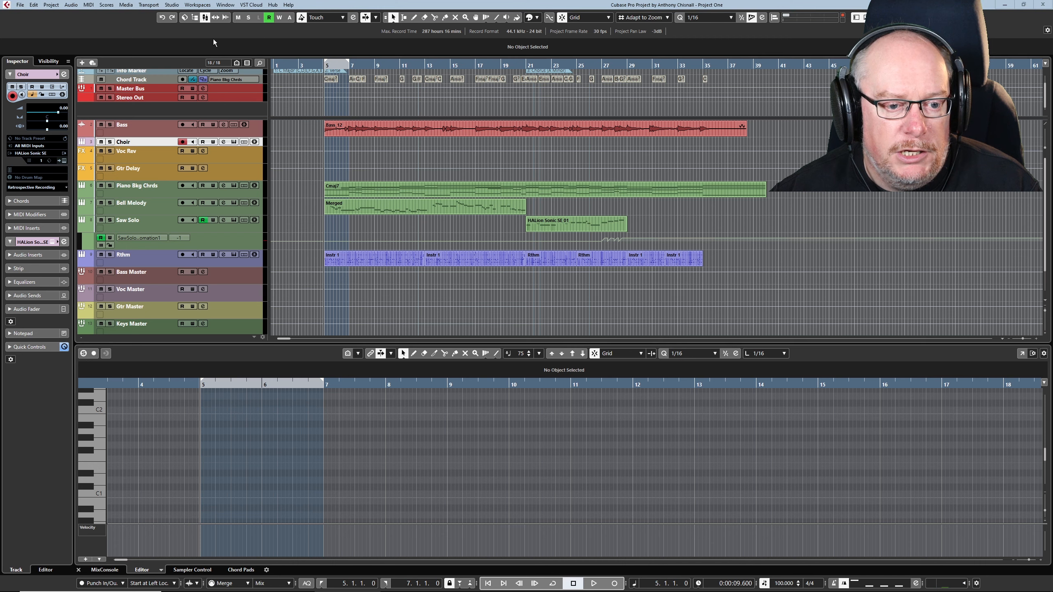
key(F3)
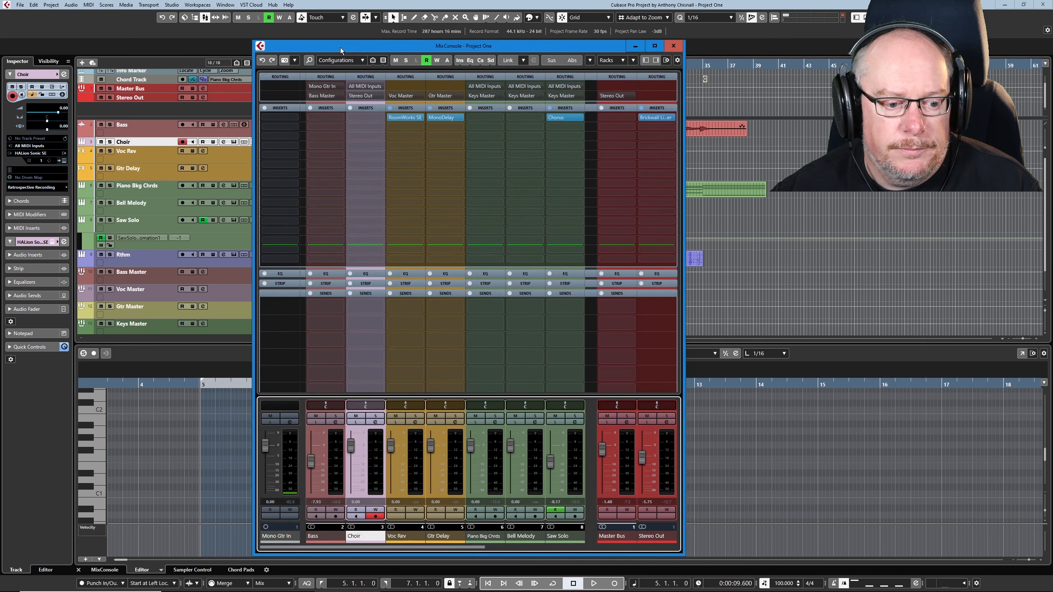
click(391, 90)
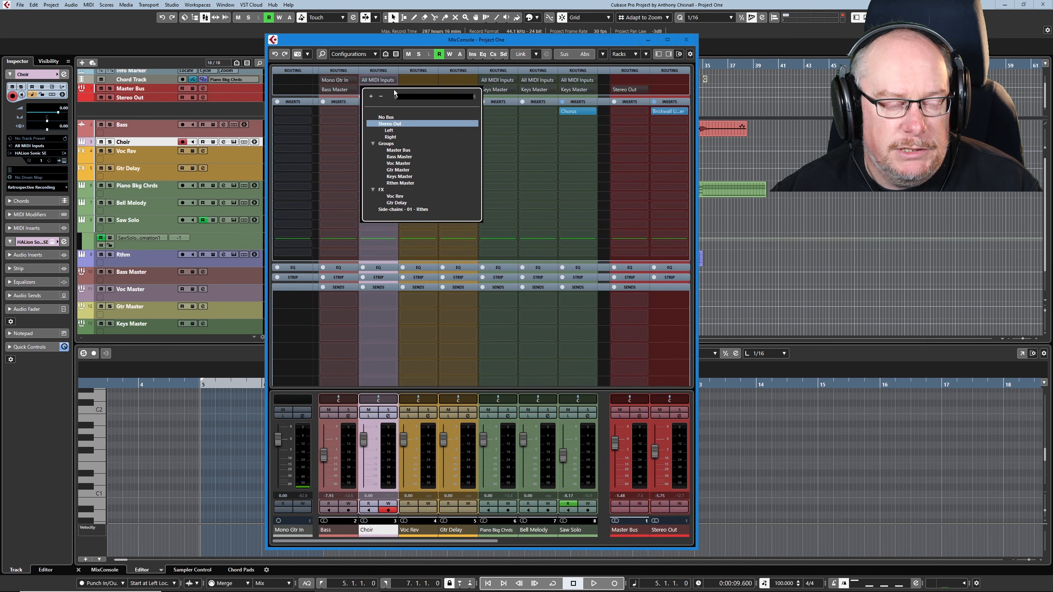
click(399, 163)
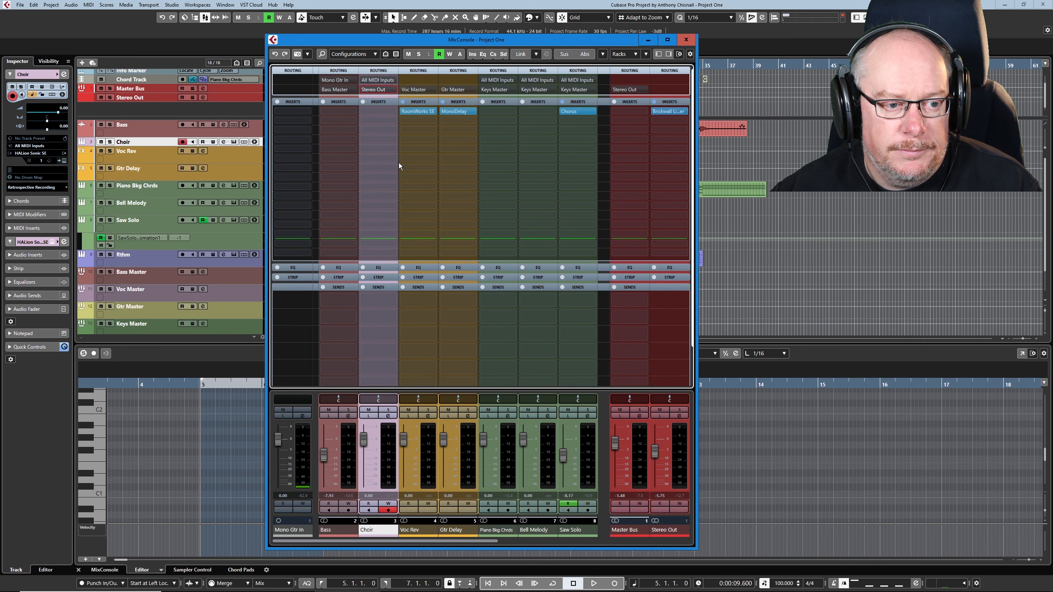
click(685, 40)
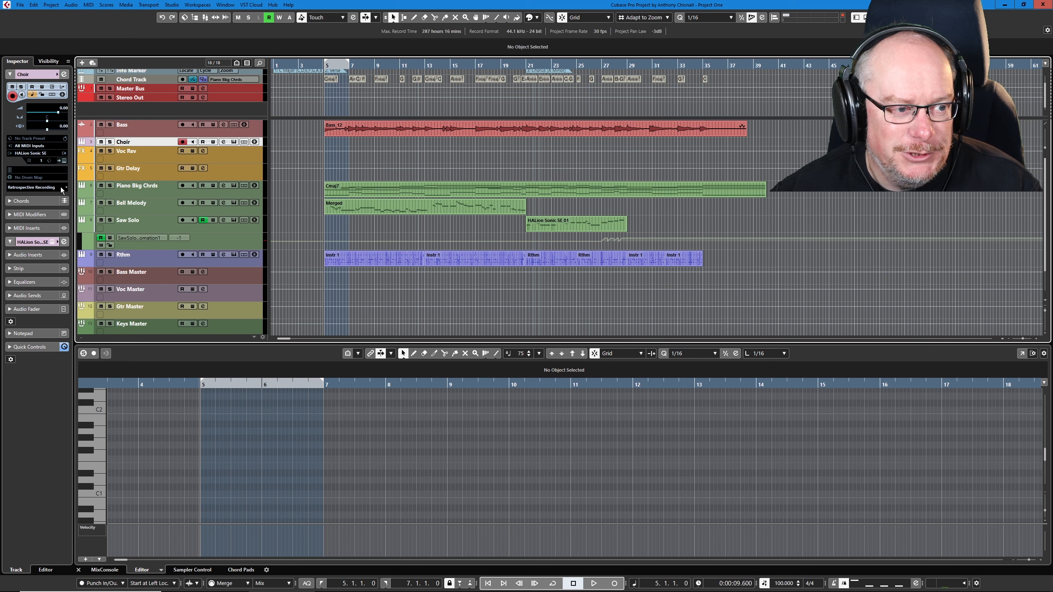
Step: Increase the Choir track's height, copy the chord track's events onto it from bar 5, and delete the final C chord part
drag(151, 148, 151, 156)
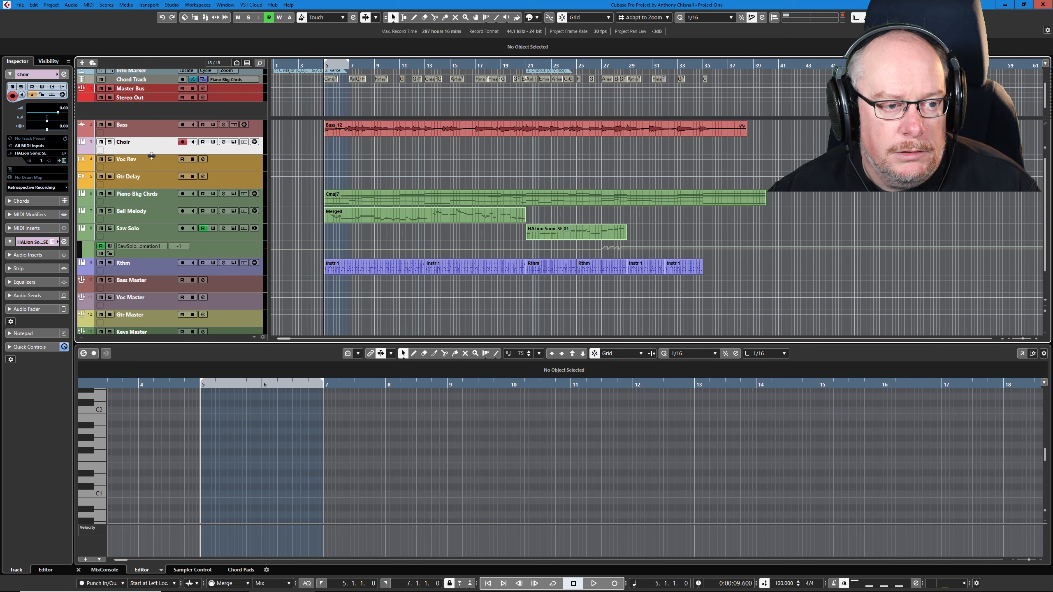
click(330, 79)
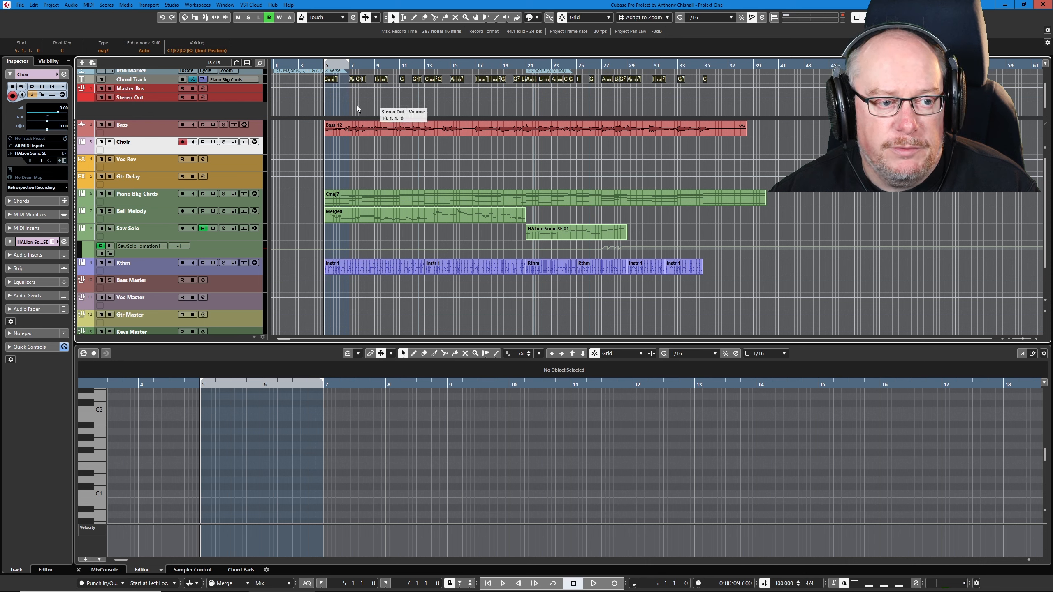
drag(328, 81, 325, 143)
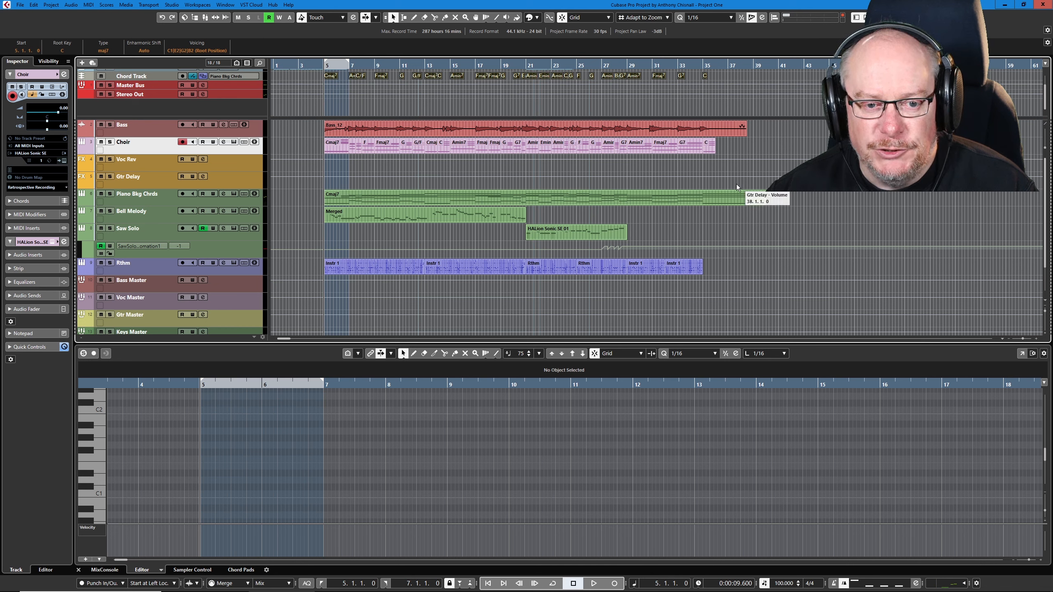
click(711, 145)
key(Delete)
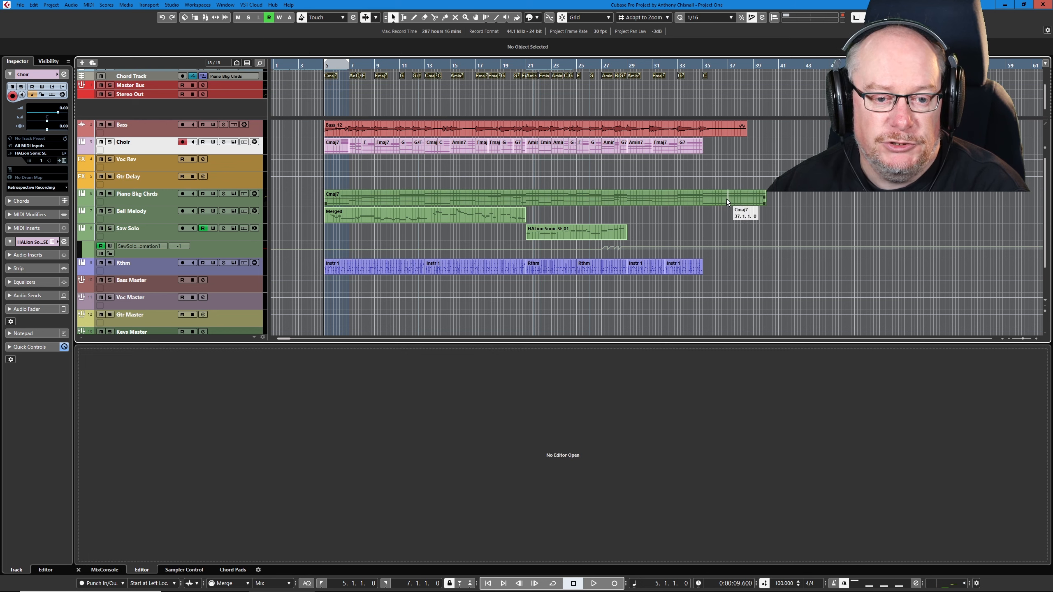
Step: Split the Piano Bkg Chrds part at bar 35
click(726, 200)
click(782, 193)
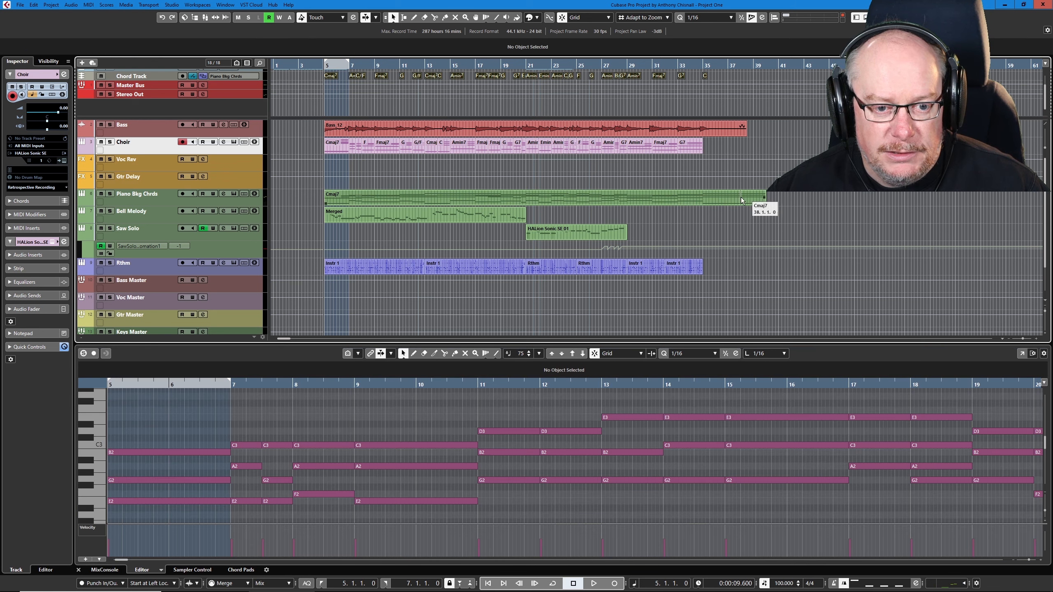
right_click(703, 194)
click(744, 195)
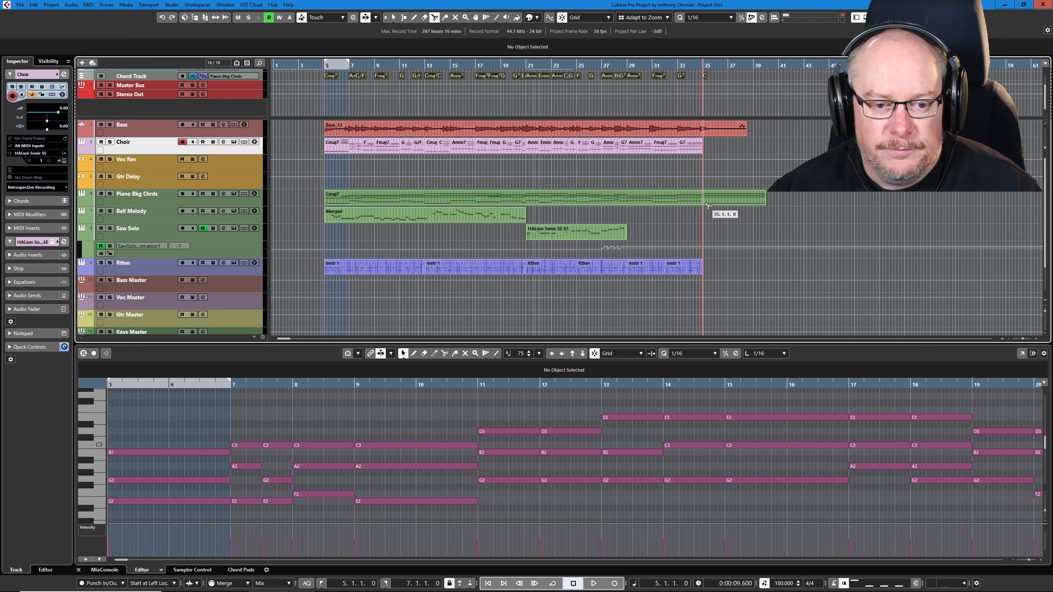
click(705, 198)
key(1)
Step: Copy the final Cmaj7 part of Piano Bkg Chrds onto the Choir track at bar 35
click(730, 198)
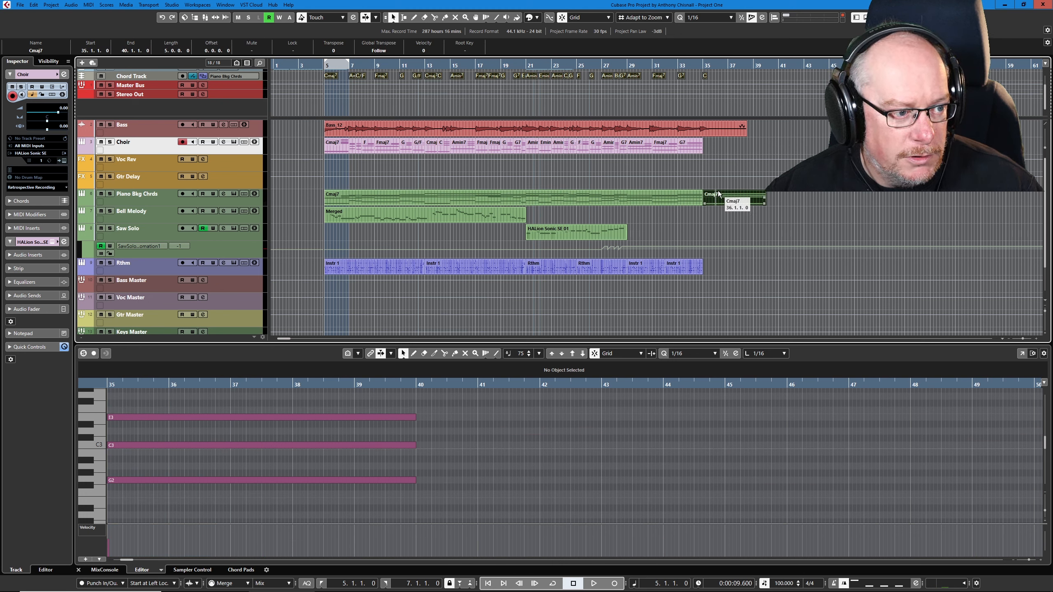
drag(718, 194, 783, 195)
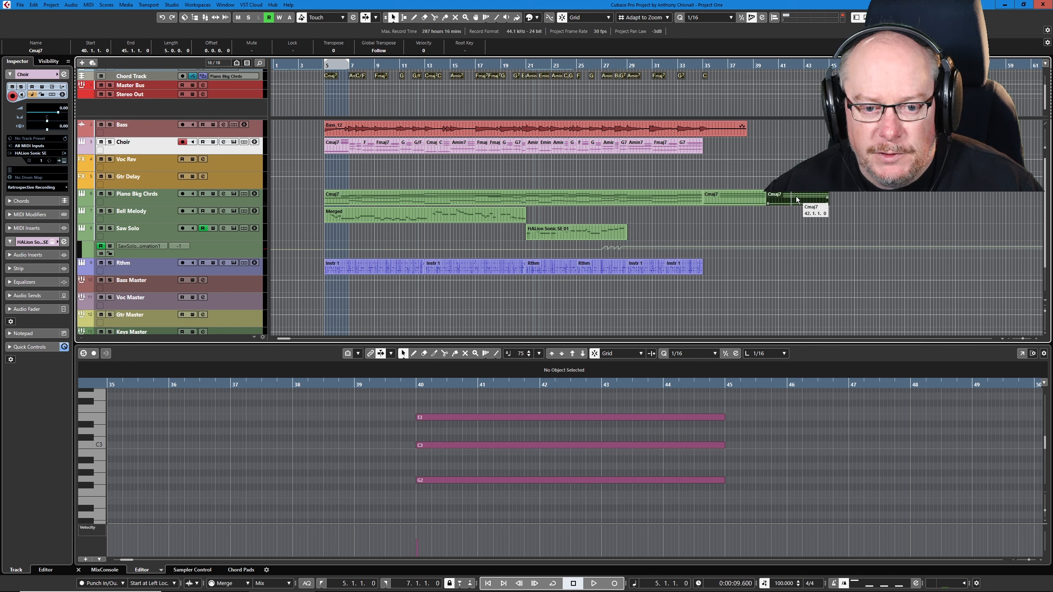
drag(734, 149, 730, 148)
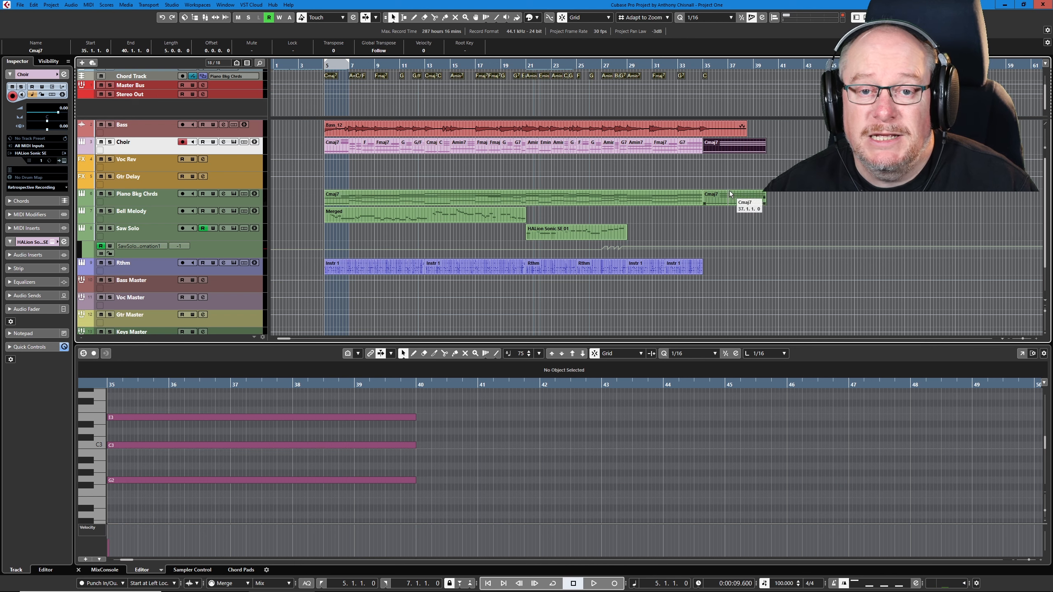
click(791, 150)
Step: Glue the two Piano Bkg Chrds parts back together and glue all the Choir parts into one
key(4)
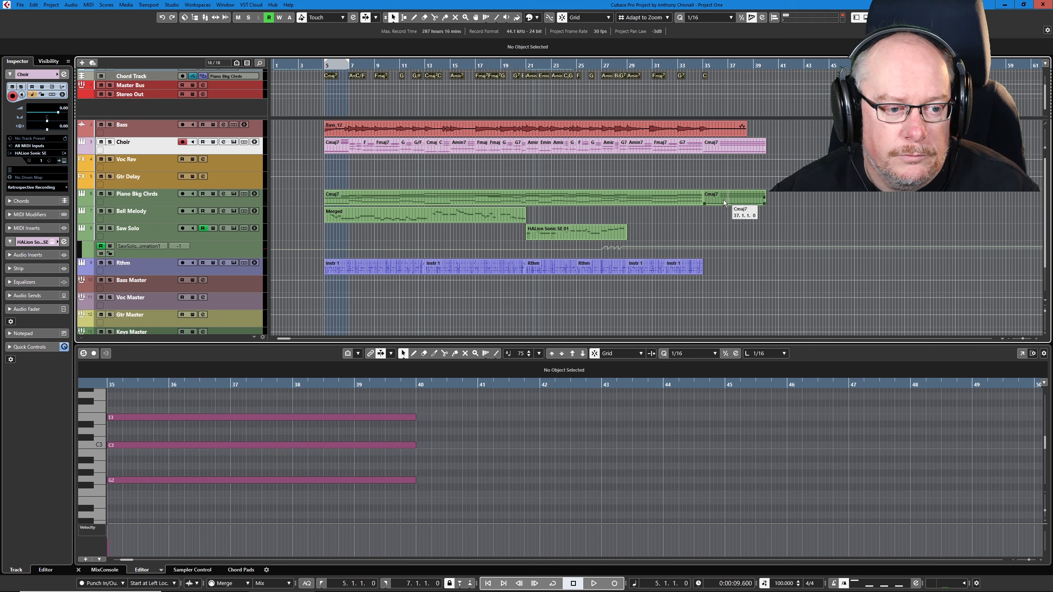
click(602, 195)
drag(304, 147, 782, 147)
click(740, 146)
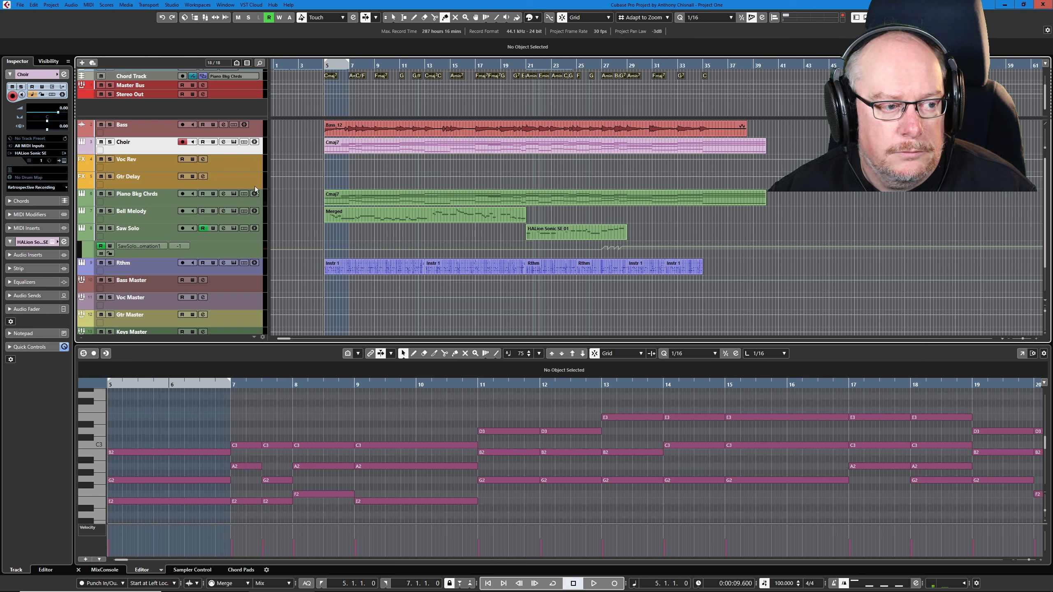
Step: Solo the Choir track and play back its chords from bar 5
click(110, 142)
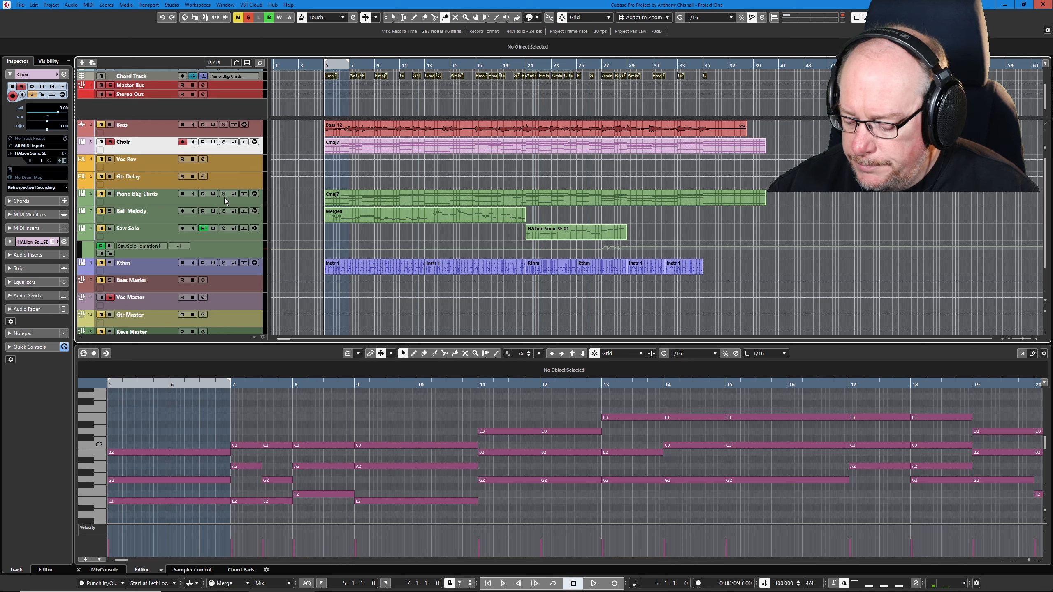
key(space)
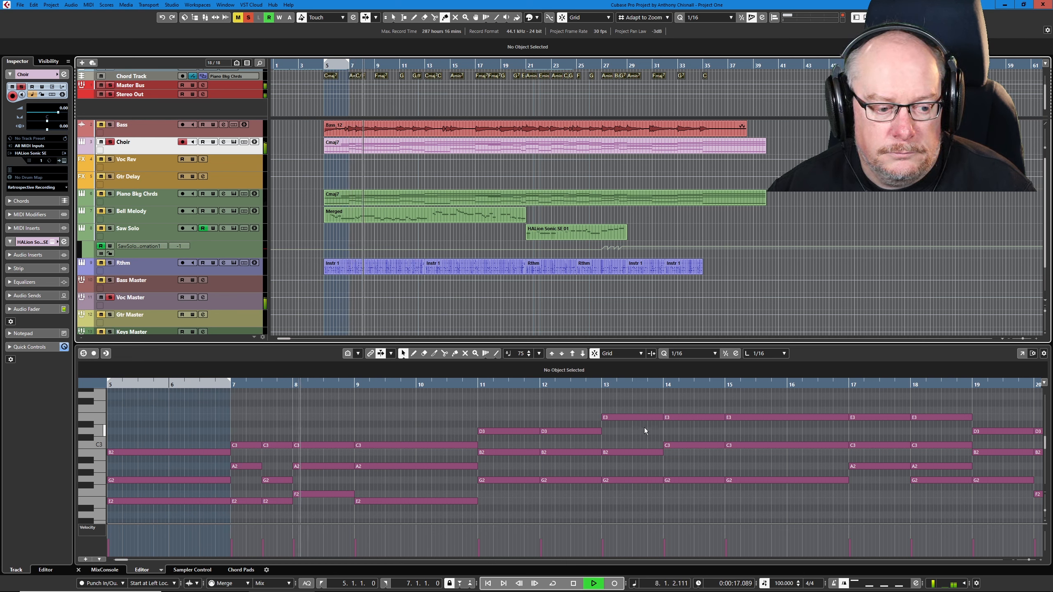
key(space)
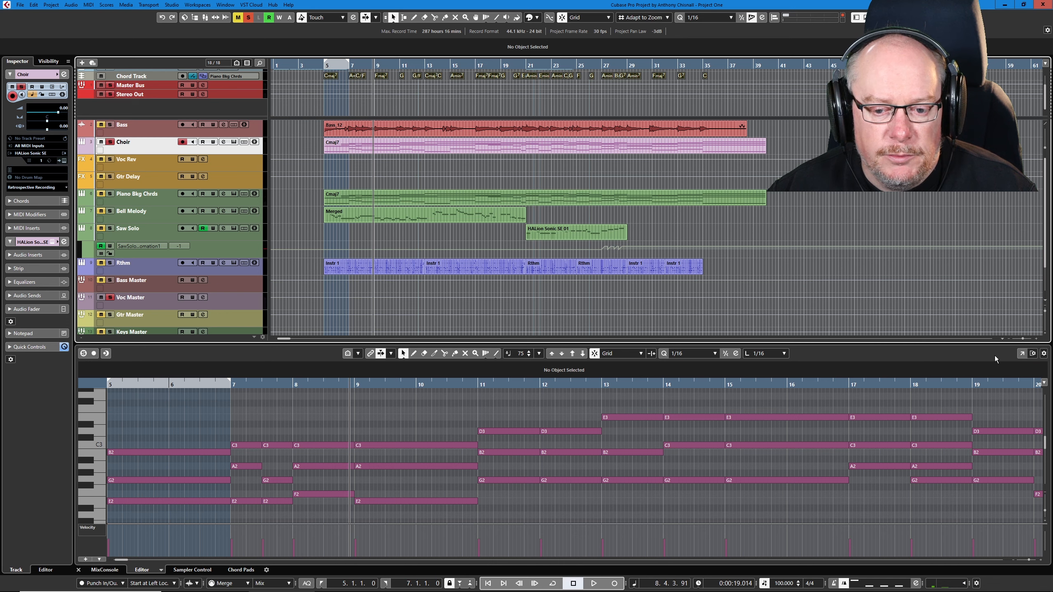
Step: Open the Choir part in a separate Key Editor window and enlarge the window to show its full note range
click(1022, 353)
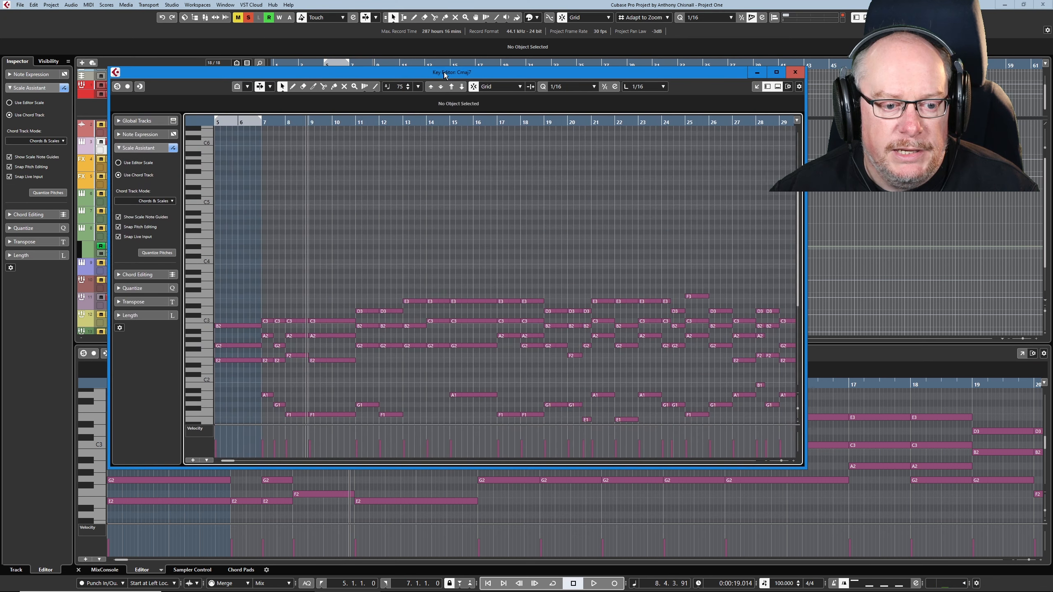
drag(672, 77, 577, 23)
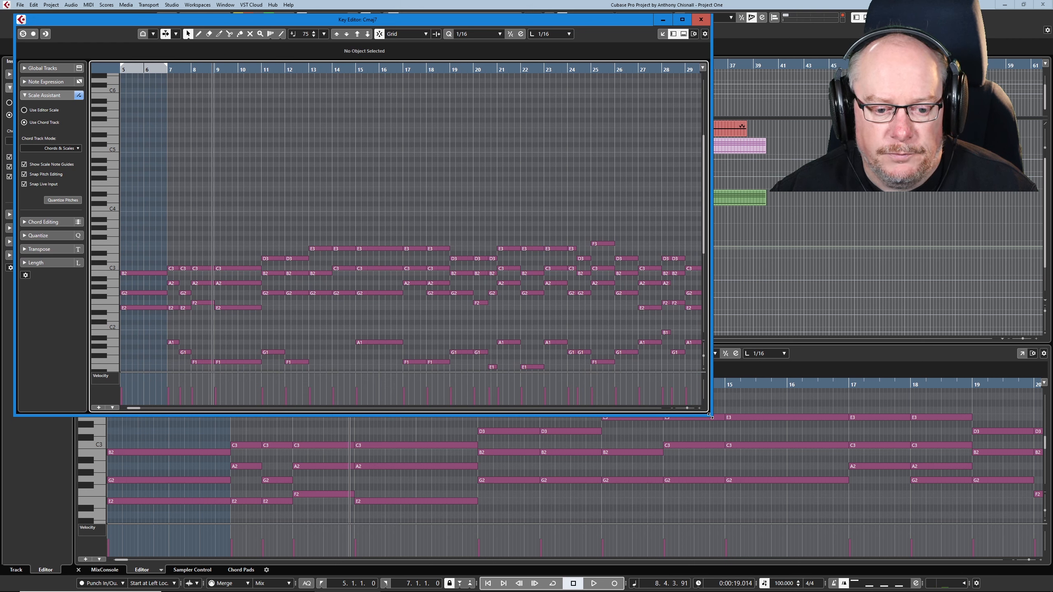
drag(709, 414, 773, 553)
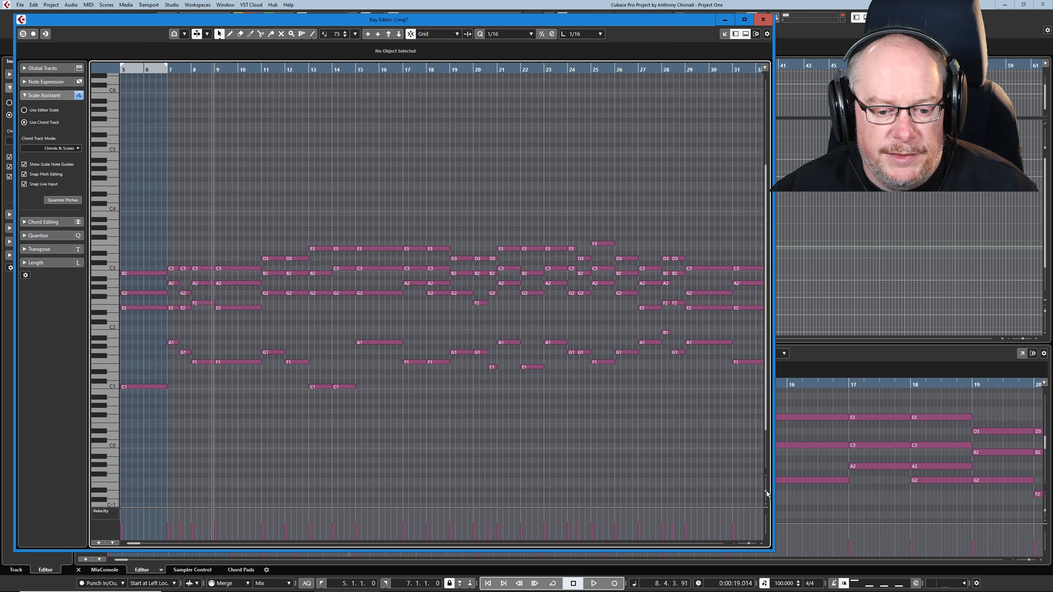
drag(766, 491, 766, 493)
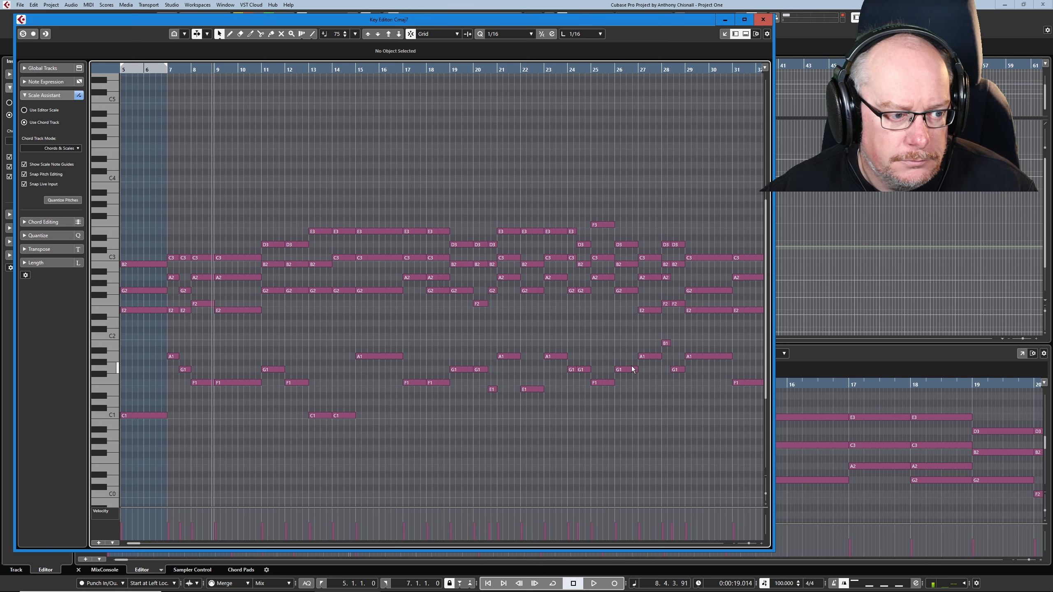
Step: Show the Transpose section beside the Choir notes and look through the Logical Editor's Transpose presets
click(385, 258)
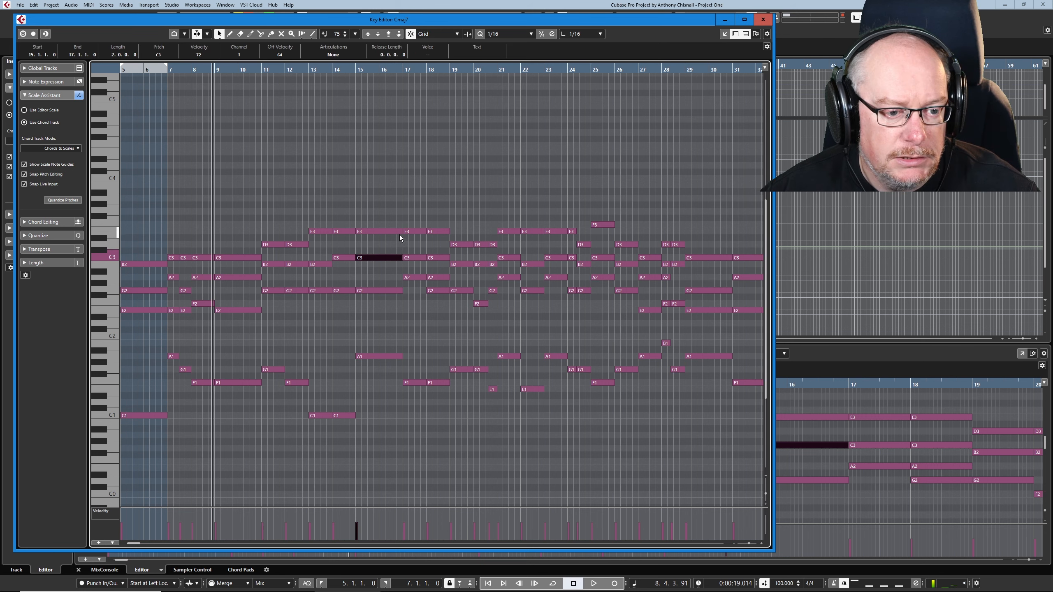
key(g)
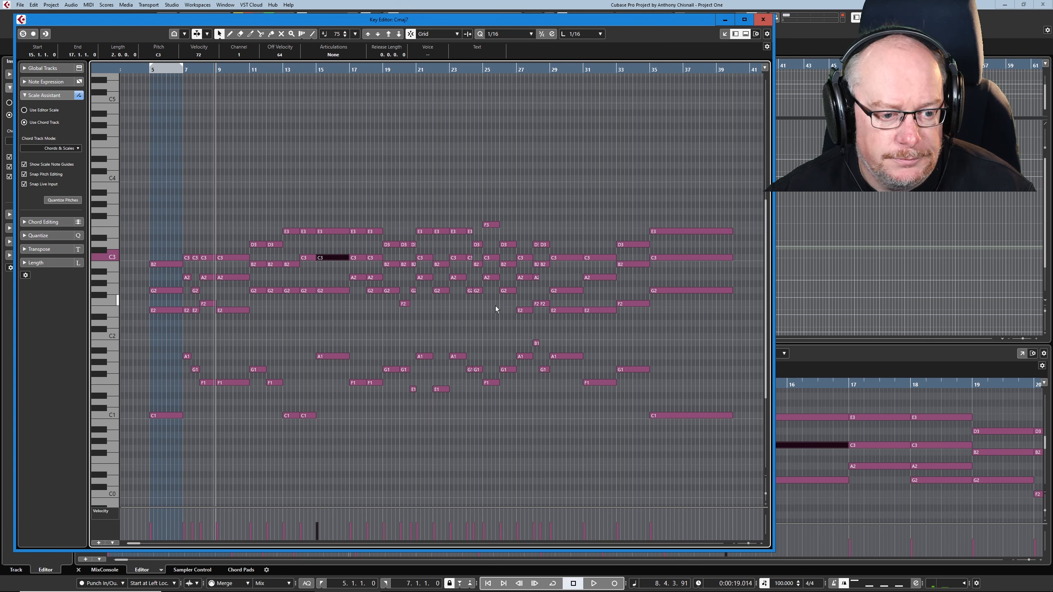
click(48, 250)
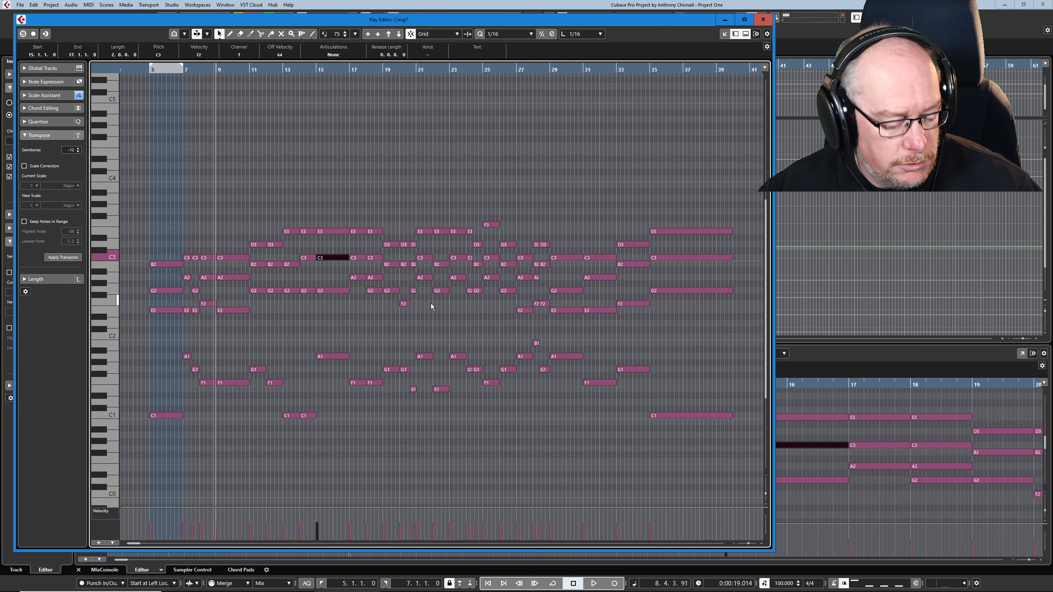
key(alt+Tab)
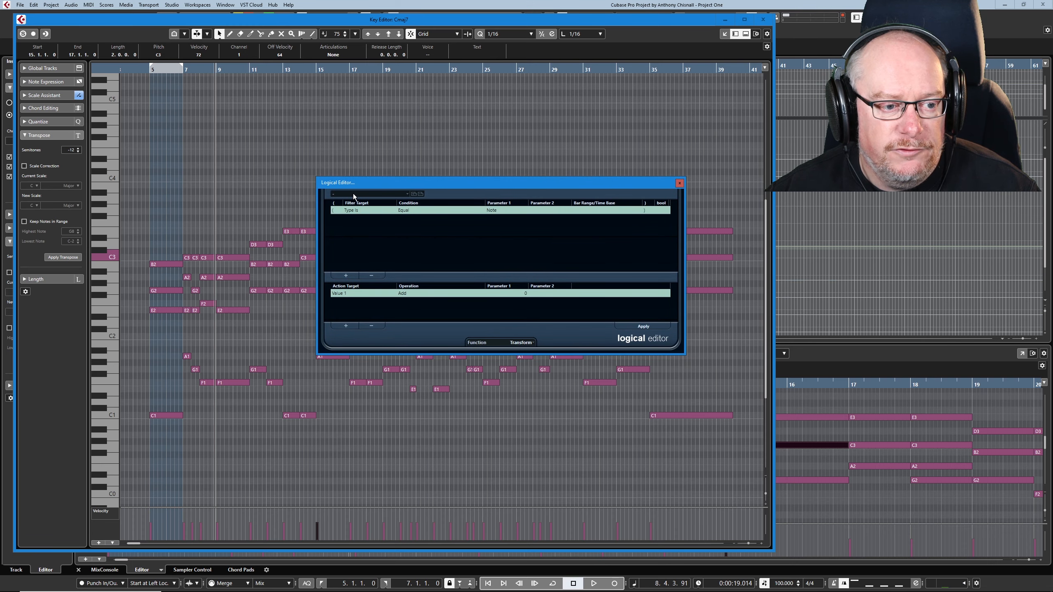
click(353, 194)
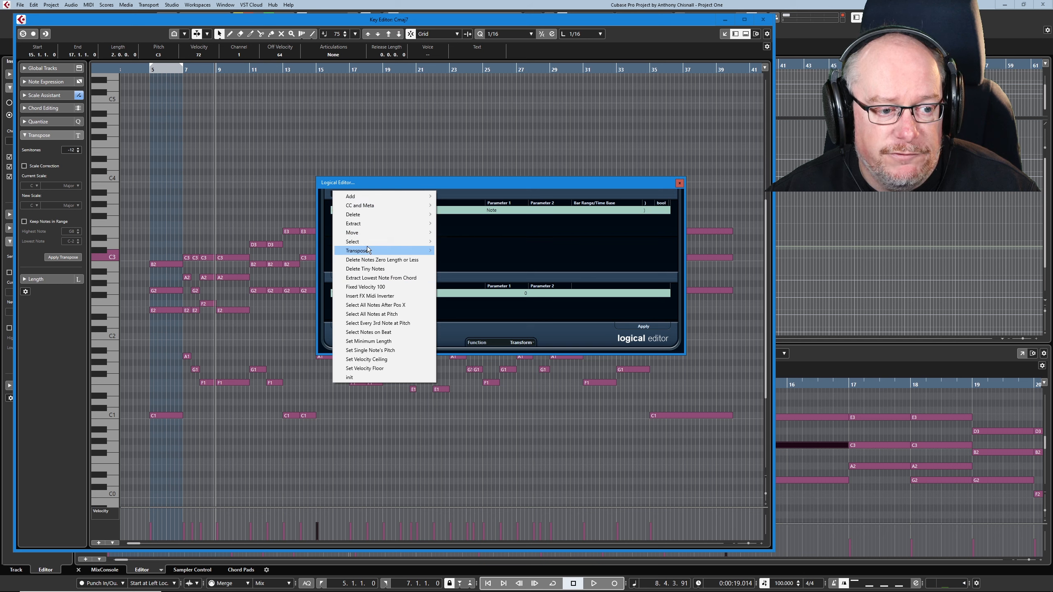
mouse_move(368, 253)
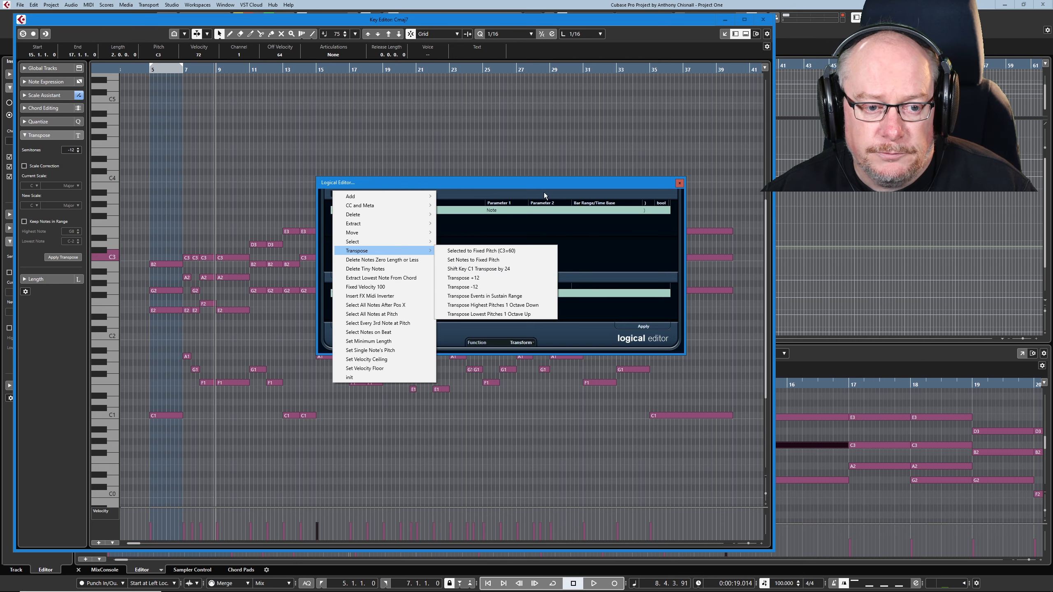
Step: Search the key commands for "transpose" and step through the matches to the Transpose +12 and -12 logical presets
click(77, 301)
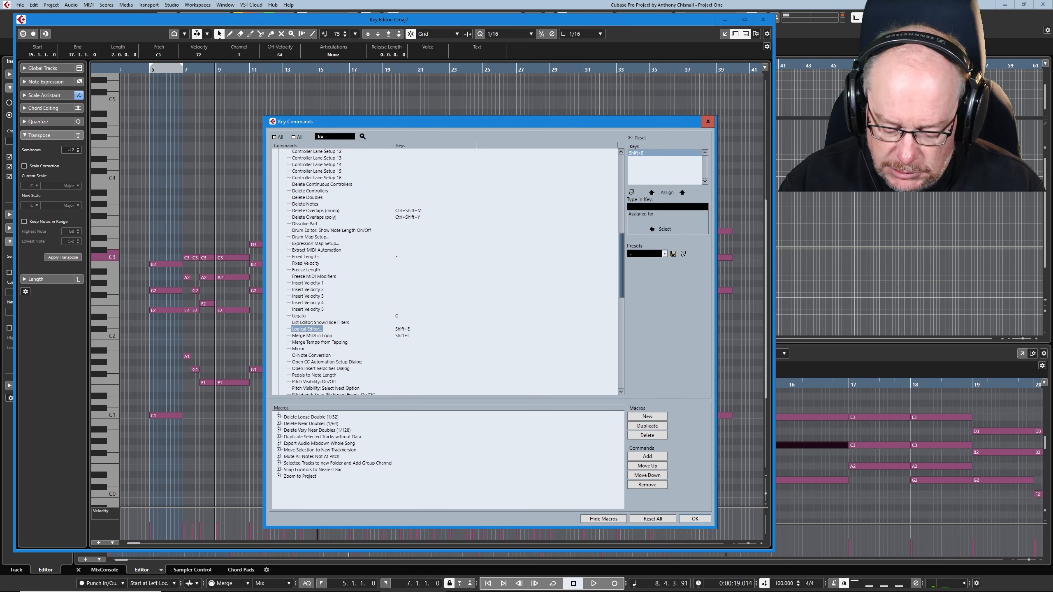
text(nspose)
key(Return)
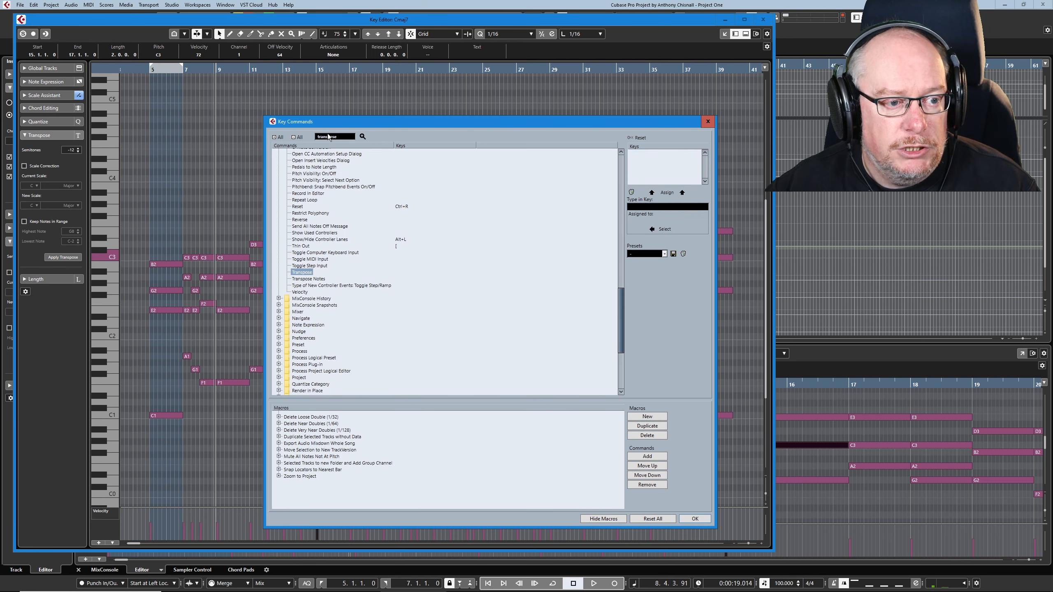
click(363, 137)
click(363, 138)
click(364, 137)
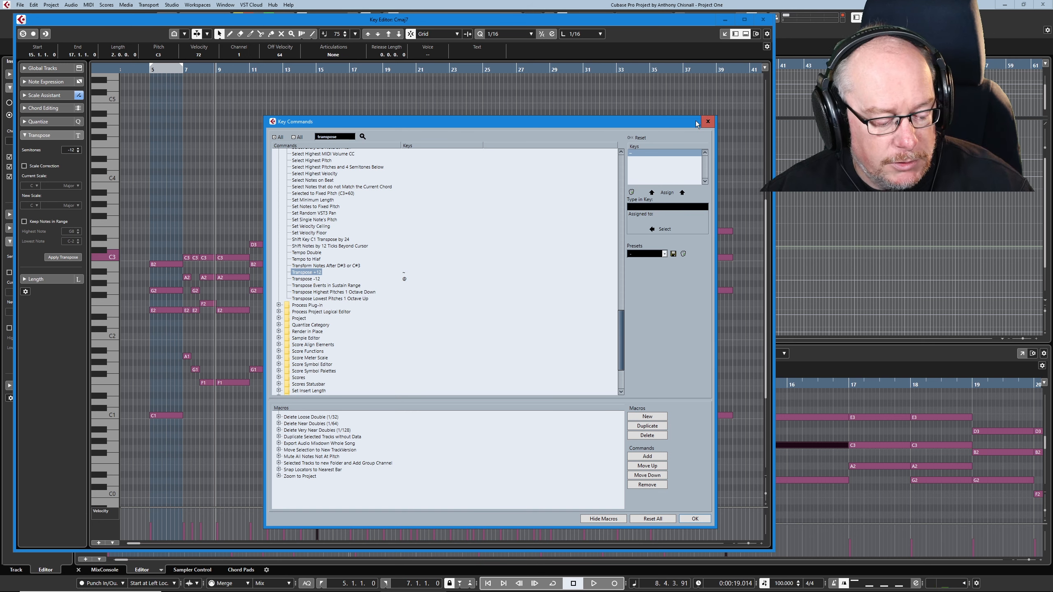
click(708, 121)
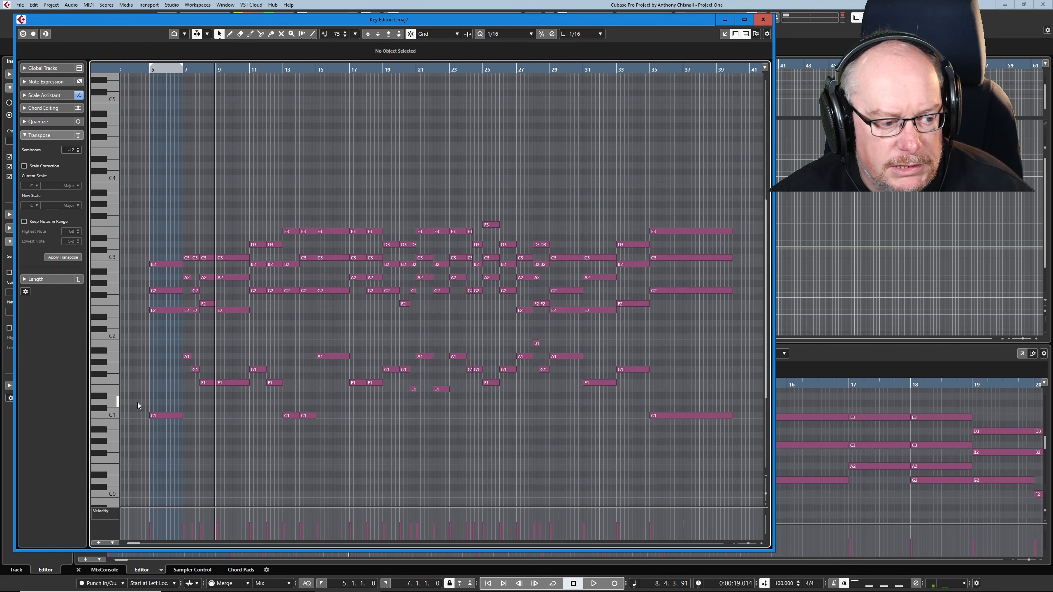
Step: Raise all the C1 notes and both E1 notes of the Choir part by three octaves
drag(138, 402, 757, 438)
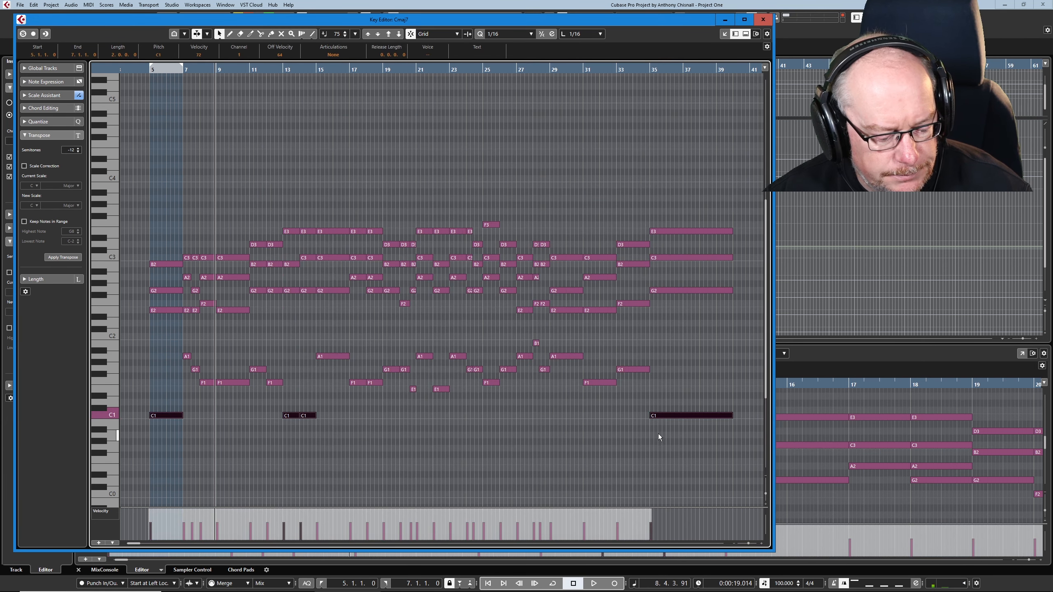
key(shift+Up)
key(shift+Up)
key(shift+Up)
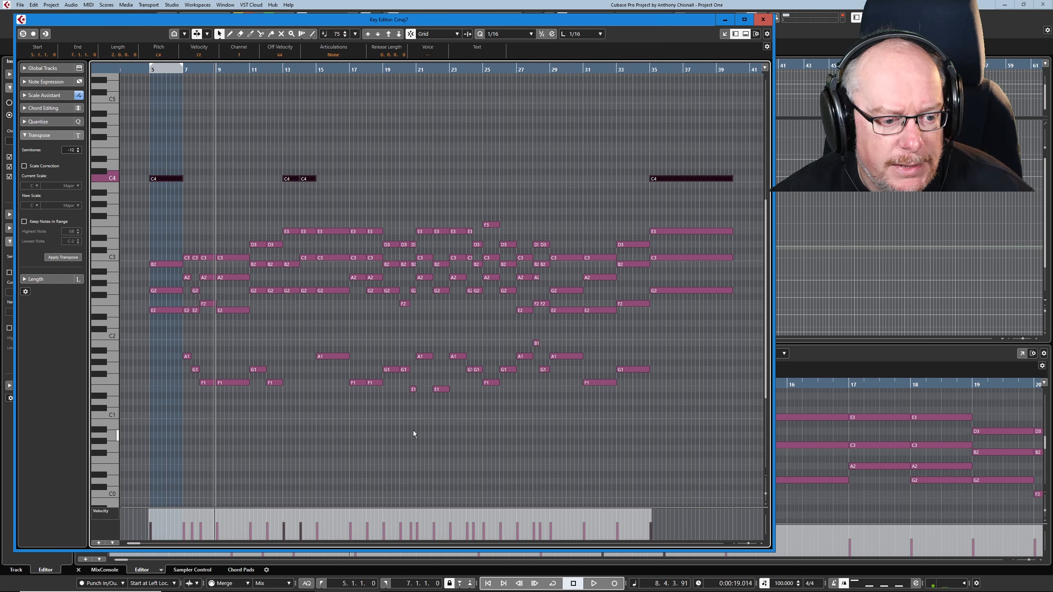
drag(387, 388, 485, 402)
key(shift+Up)
key(shift+Up)
key(shift+Up)
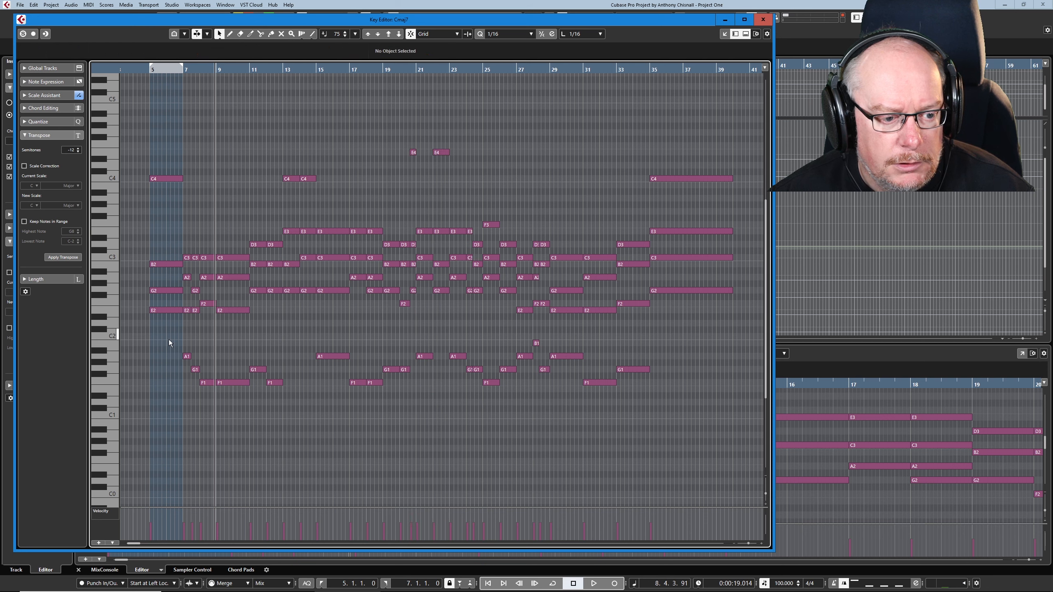
Step: Raise the remaining bass notes from F1 to B1 by two octaves and play back the voicing from bar 5
drag(168, 339, 660, 420)
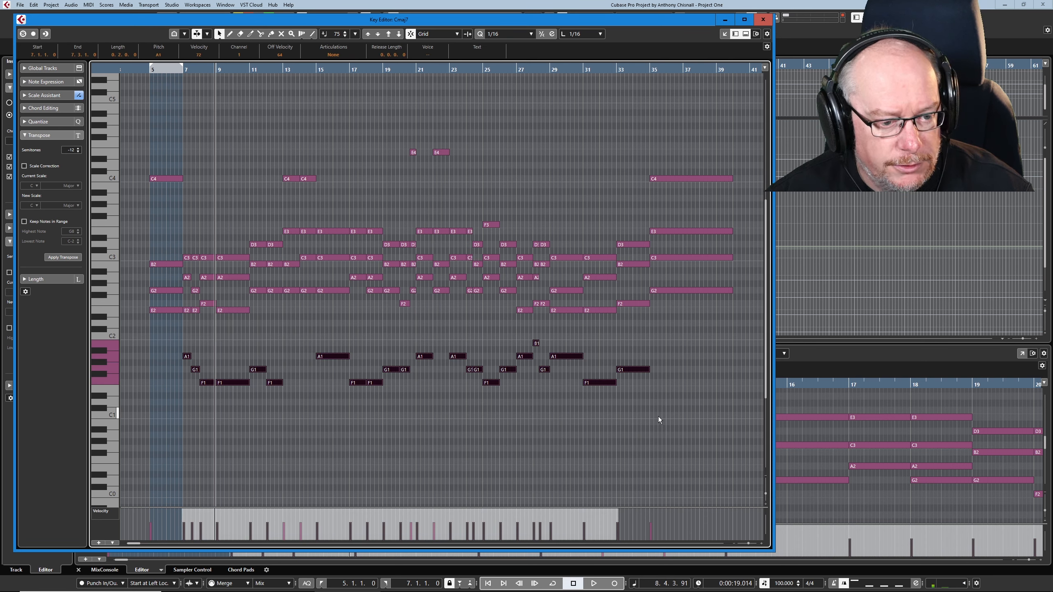
key(shift+Up)
key(shift+Up)
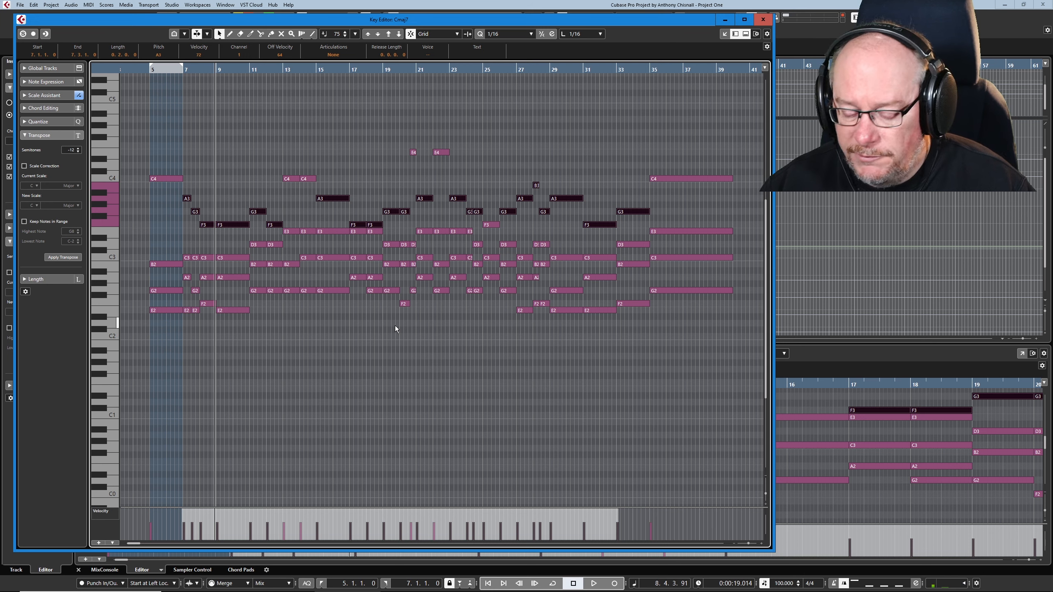
key(space)
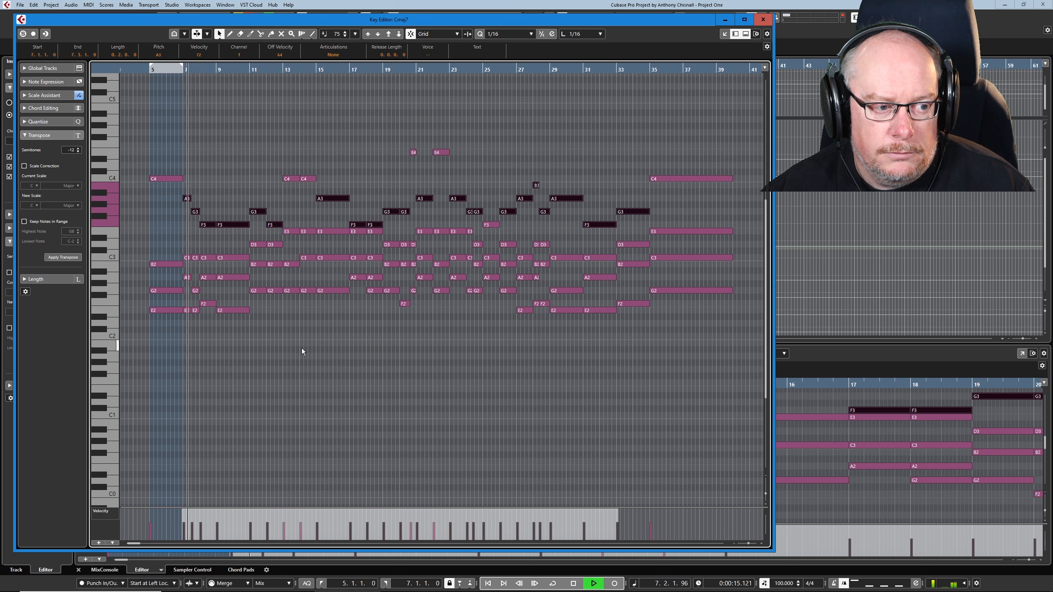
click(318, 314)
key(space)
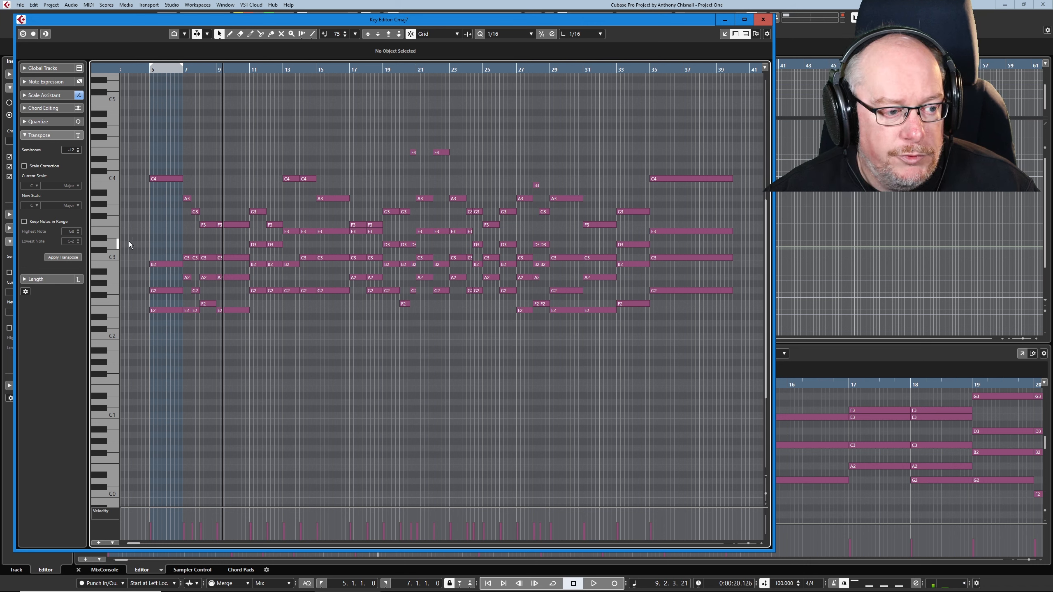
Step: Lower all the C3 and D3 notes by one octave, as well as the F3 notes at bars 17 and 18
drag(205, 243, 736, 258)
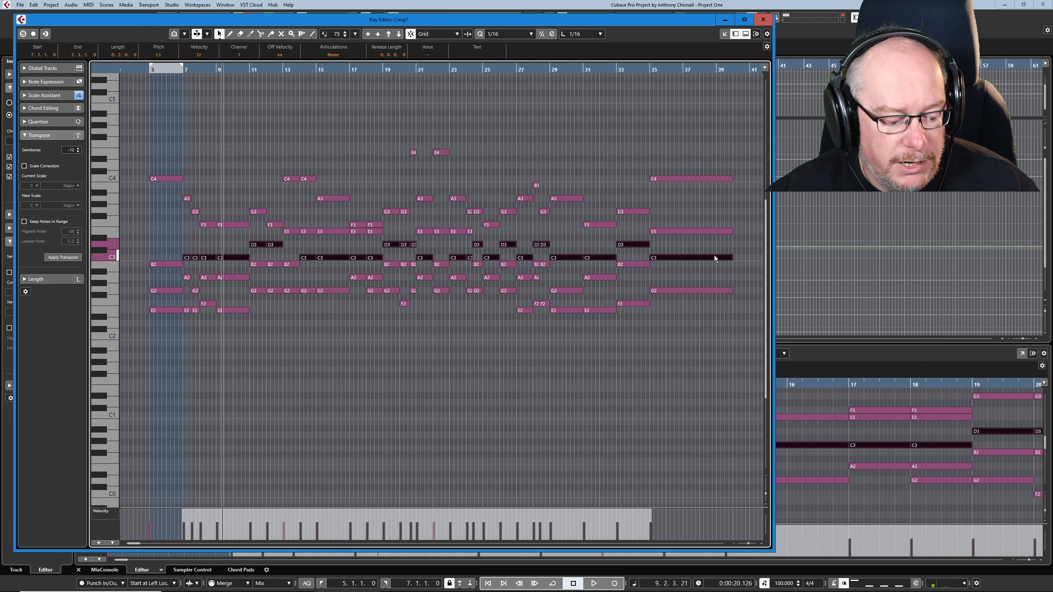
key(shift+Down)
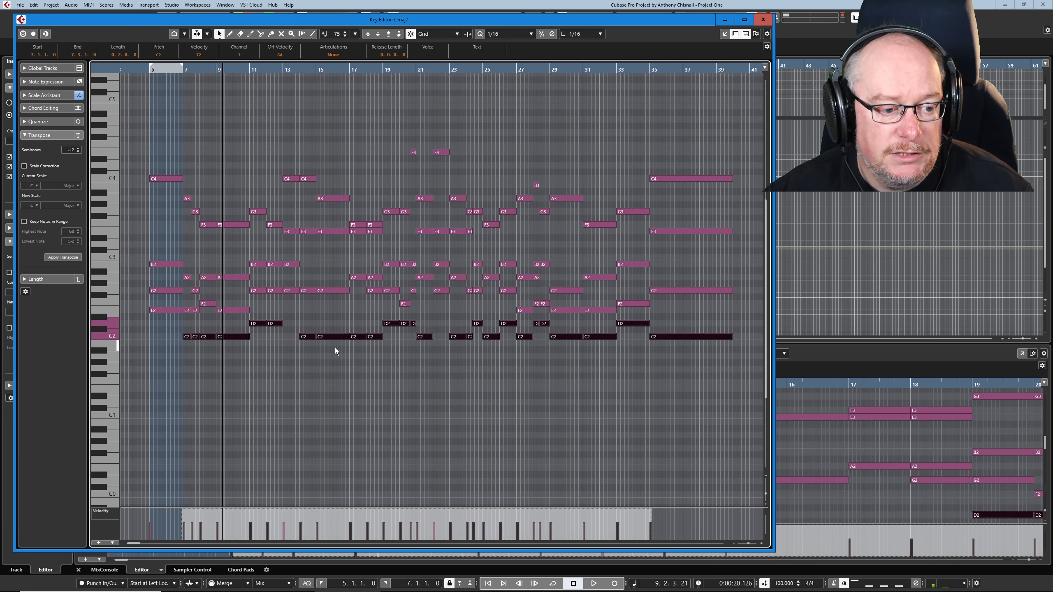
click(320, 380)
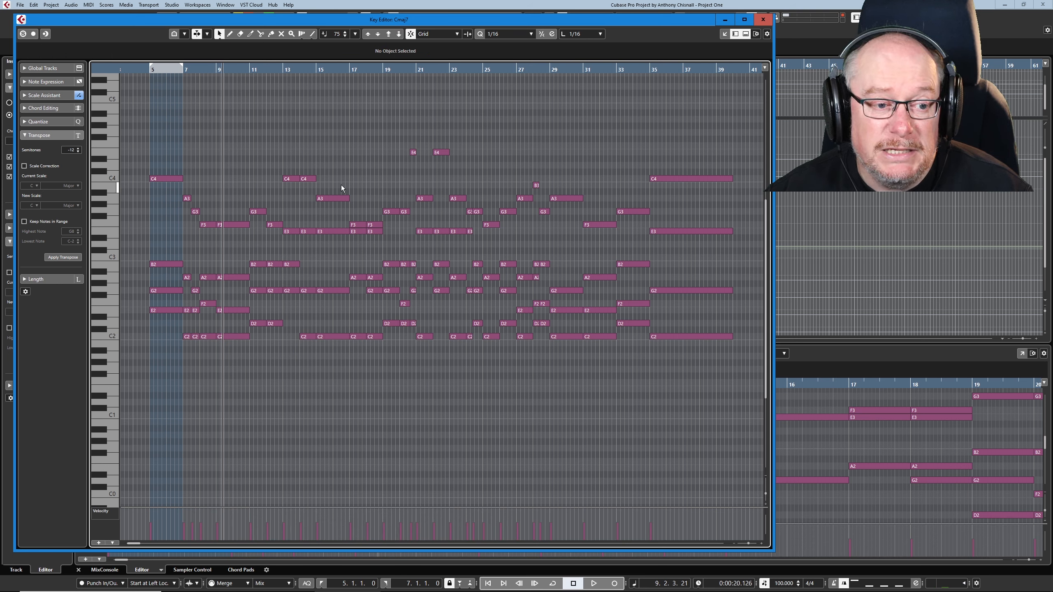
drag(341, 213, 371, 225)
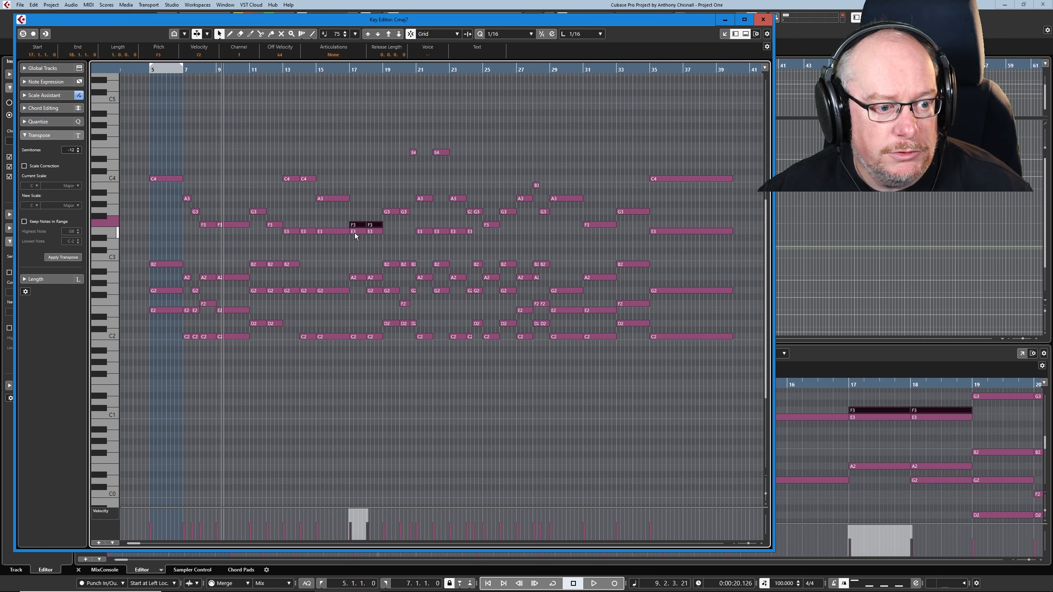
key(shift+Down)
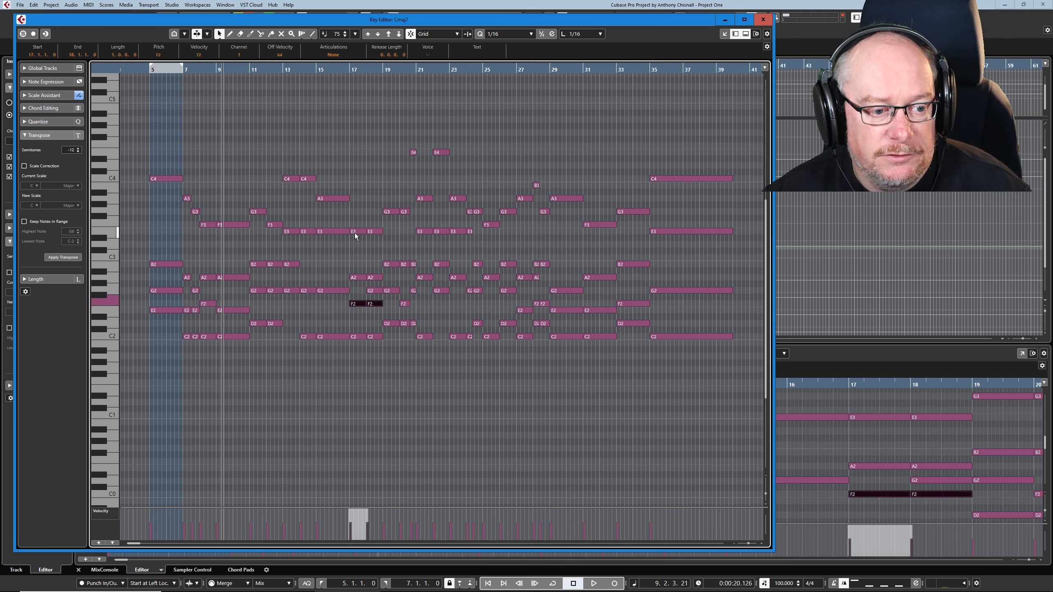
Step: Raise the G2 notes at bars 13 and 14 one octave and lower the E3 notes at bars 14, 15 and 22 one octave
drag(287, 284, 307, 299)
key(shift+Up)
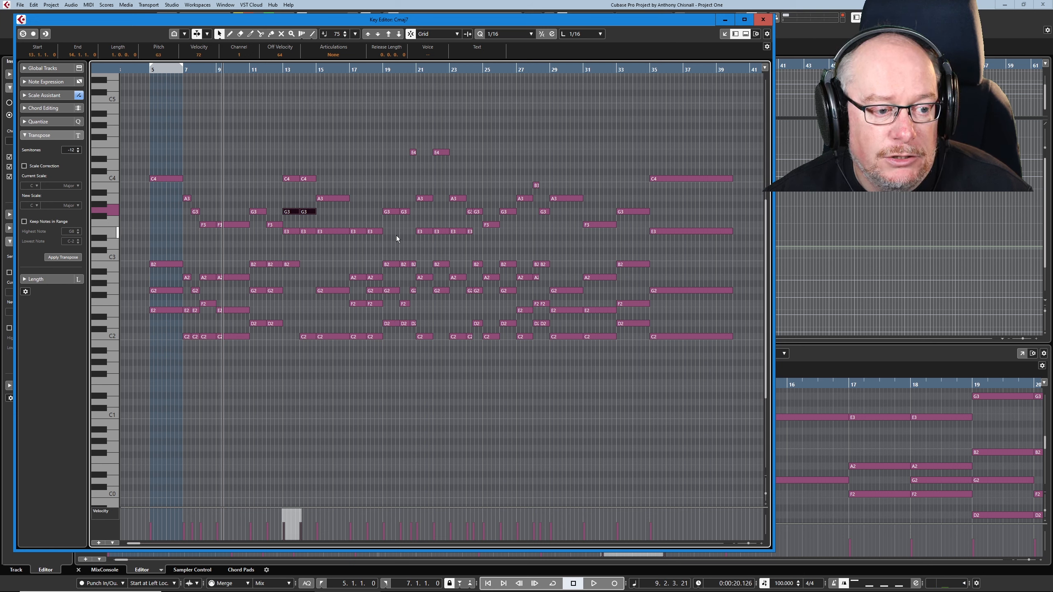
drag(308, 220, 348, 275)
key(shift+Down)
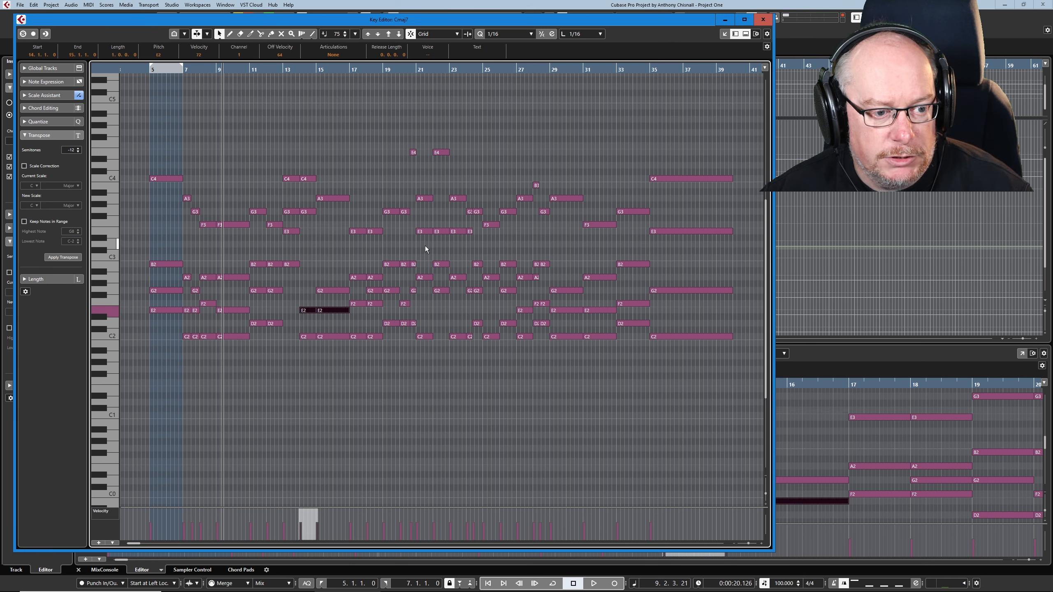
click(438, 231)
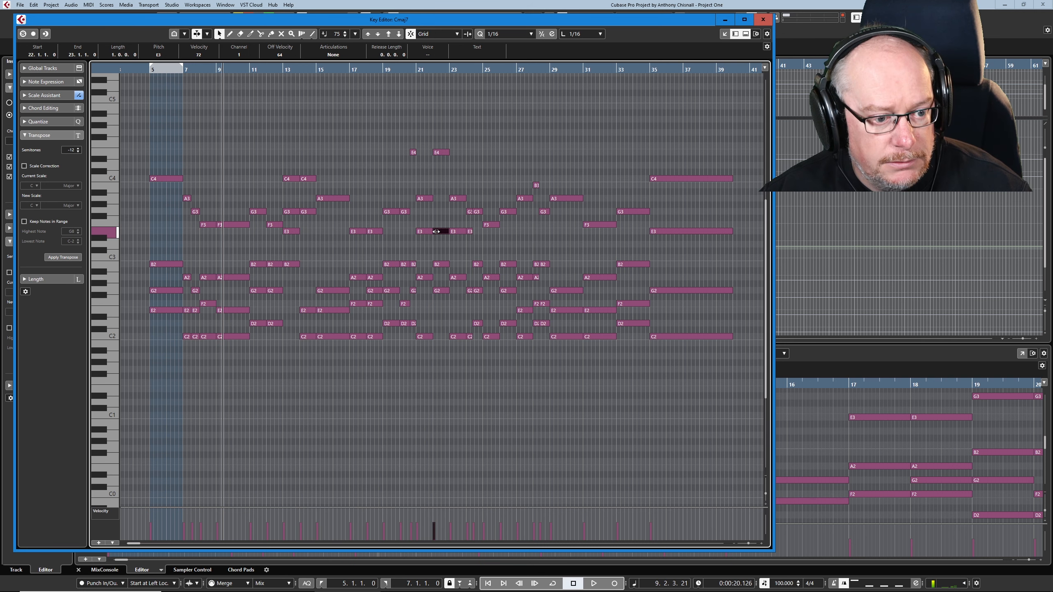
key(shift+Down)
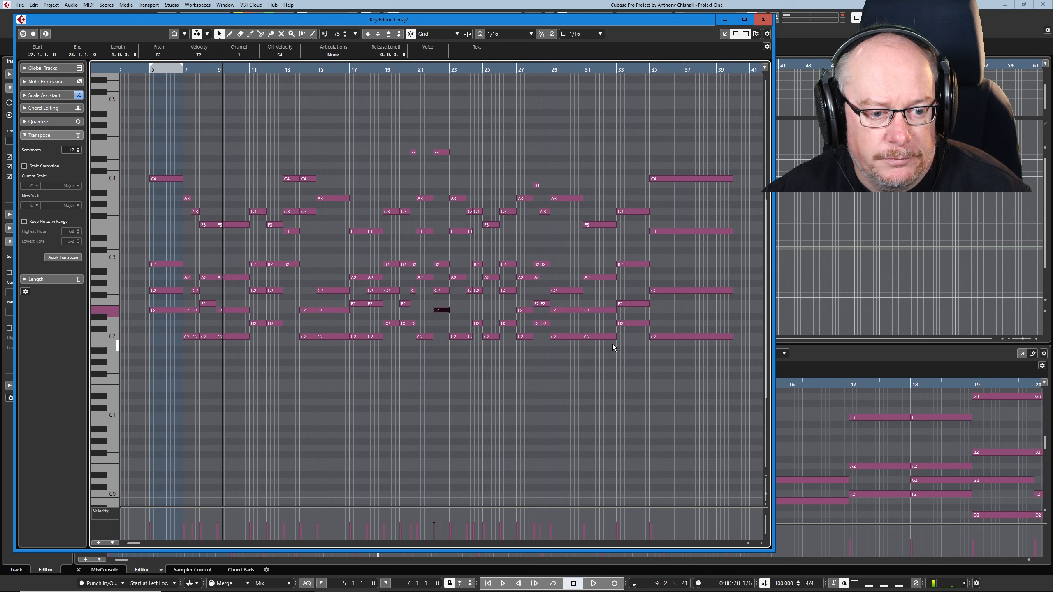
Step: Raise the B2 note at bar 12 and the C2 note at bar 8 by one octave
click(275, 264)
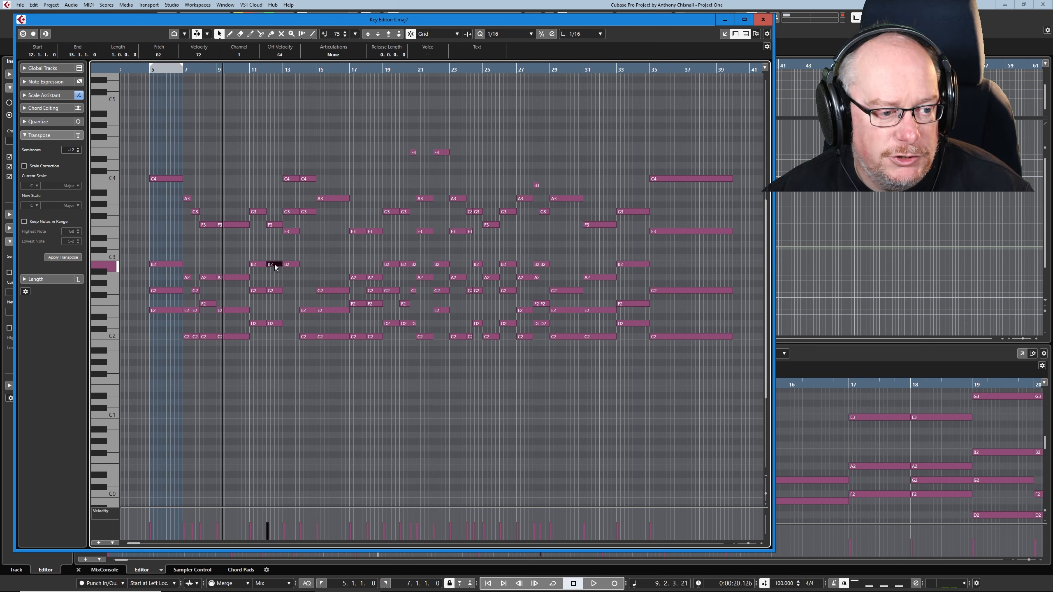
key(shift+Up)
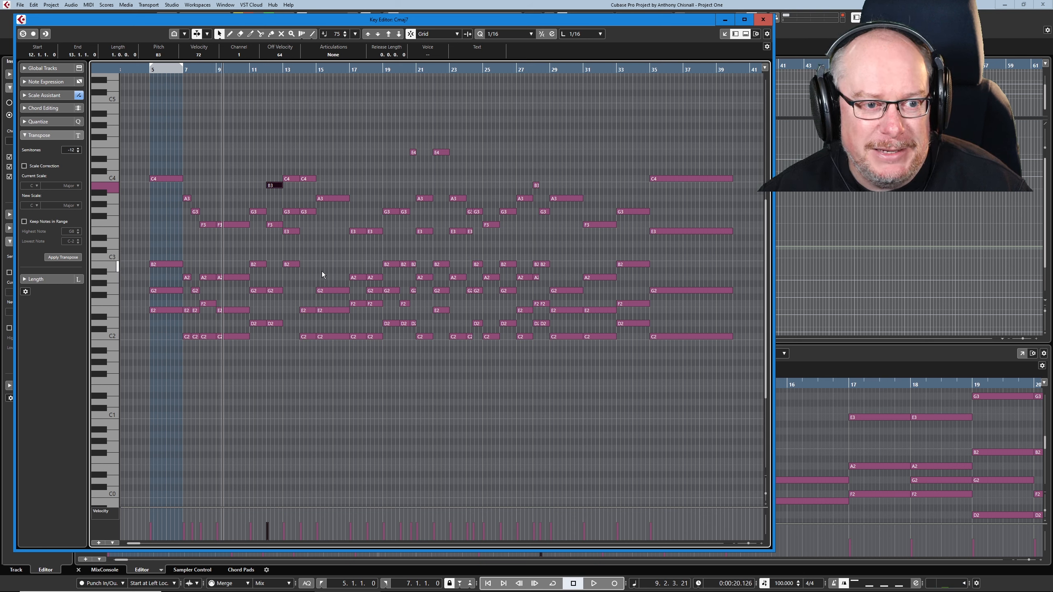
click(207, 337)
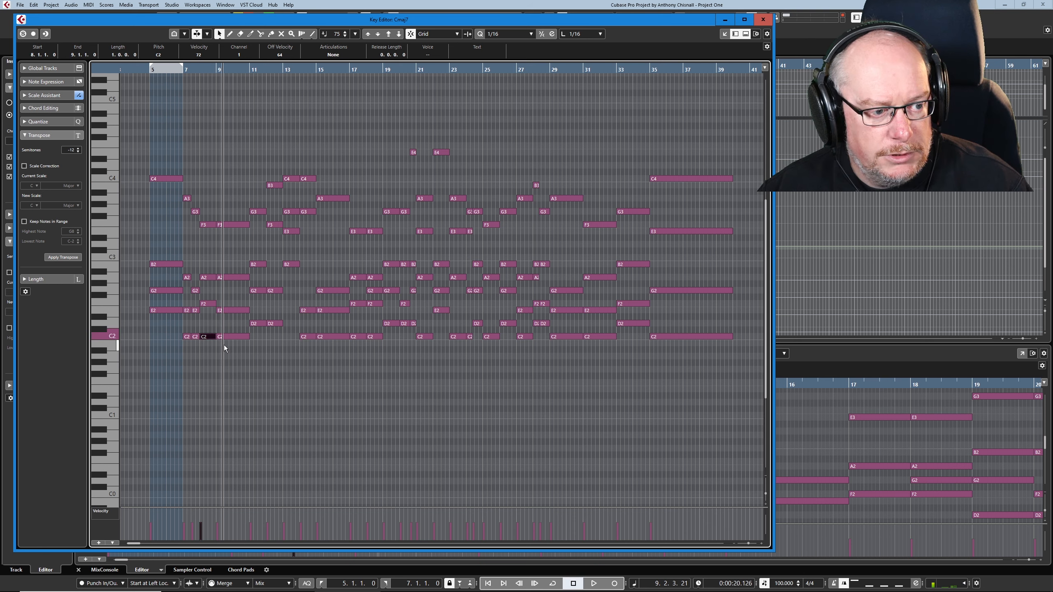
key(shift+Up)
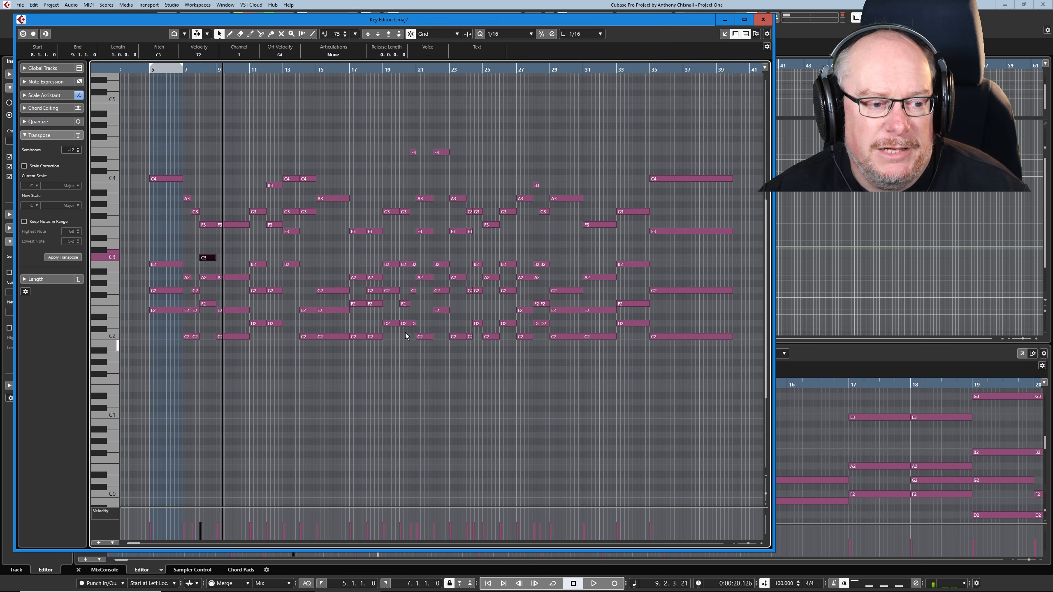
Step: Glue repeated notes into sustained ones: E2 from bar 5, A2 and F3 across bars 8 and 9, C4 and G3 across bars 13 and 14
right_click(314, 240)
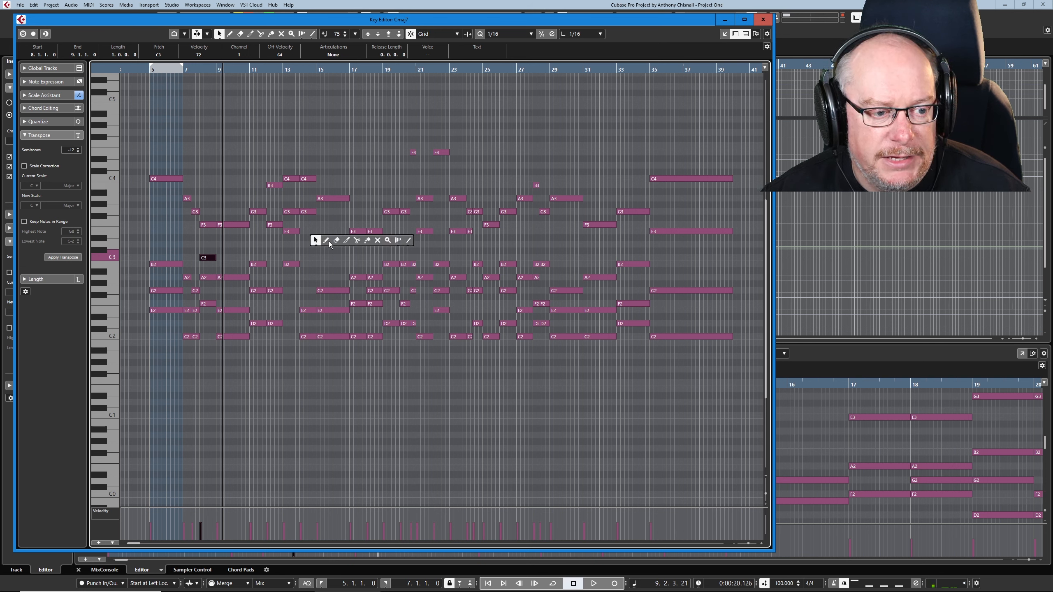
click(367, 240)
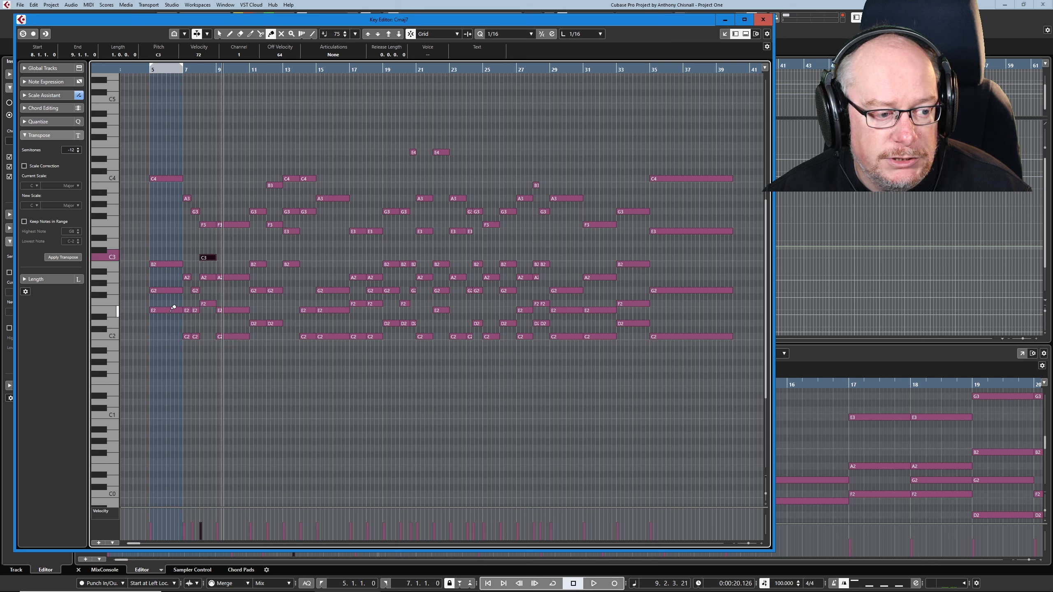
click(173, 307)
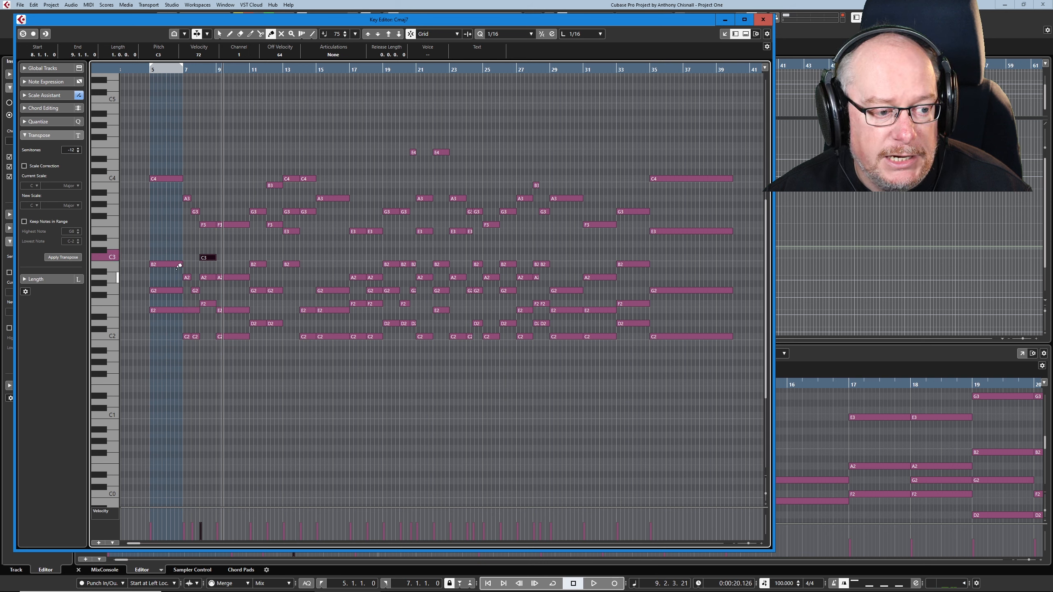
click(210, 277)
click(211, 224)
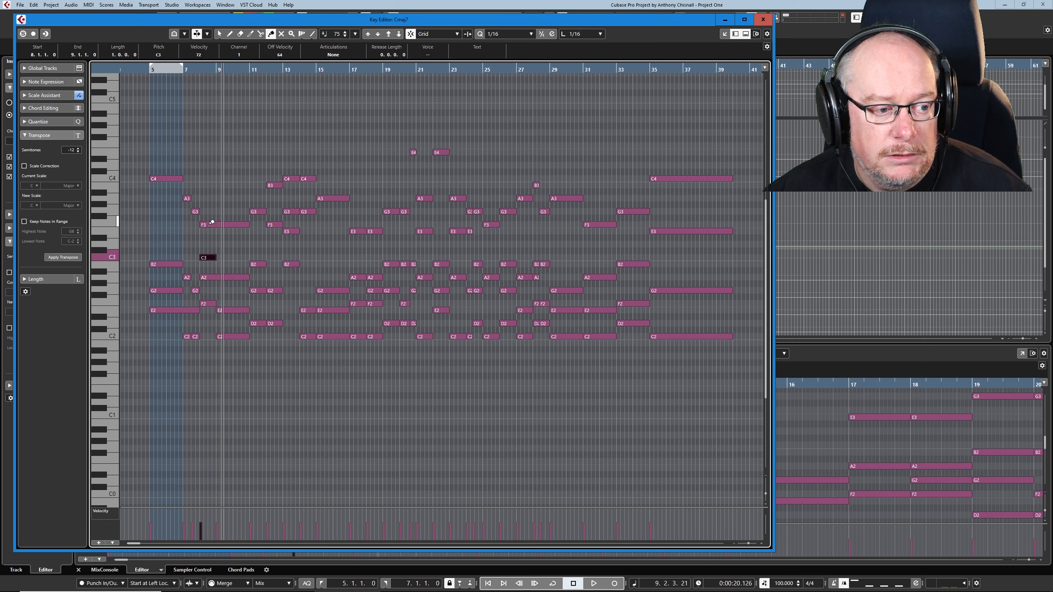
click(292, 178)
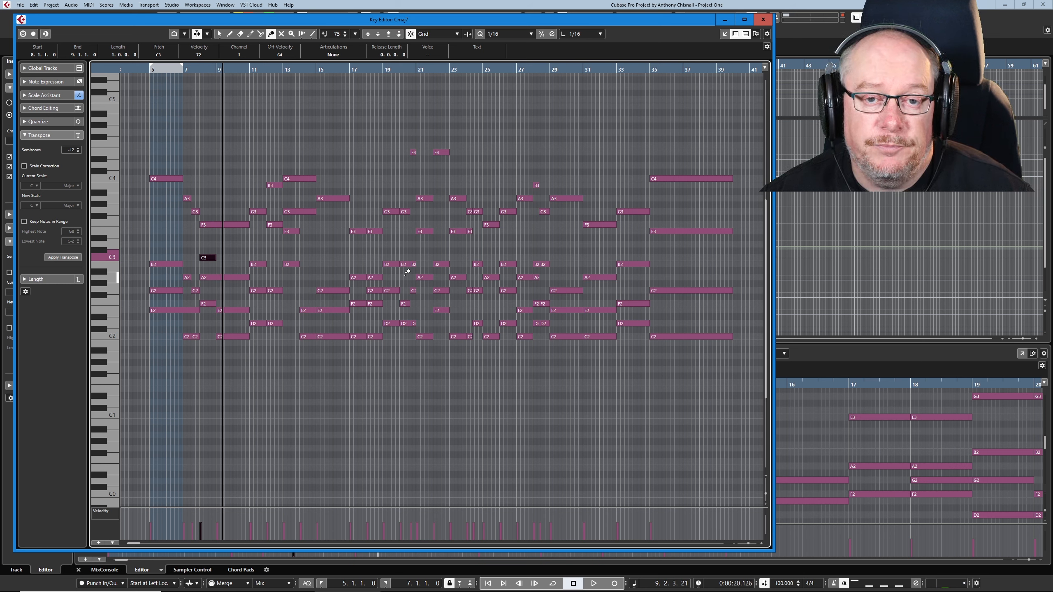
Step: Play back the choir part from bar 19 to bar 21
click(384, 66)
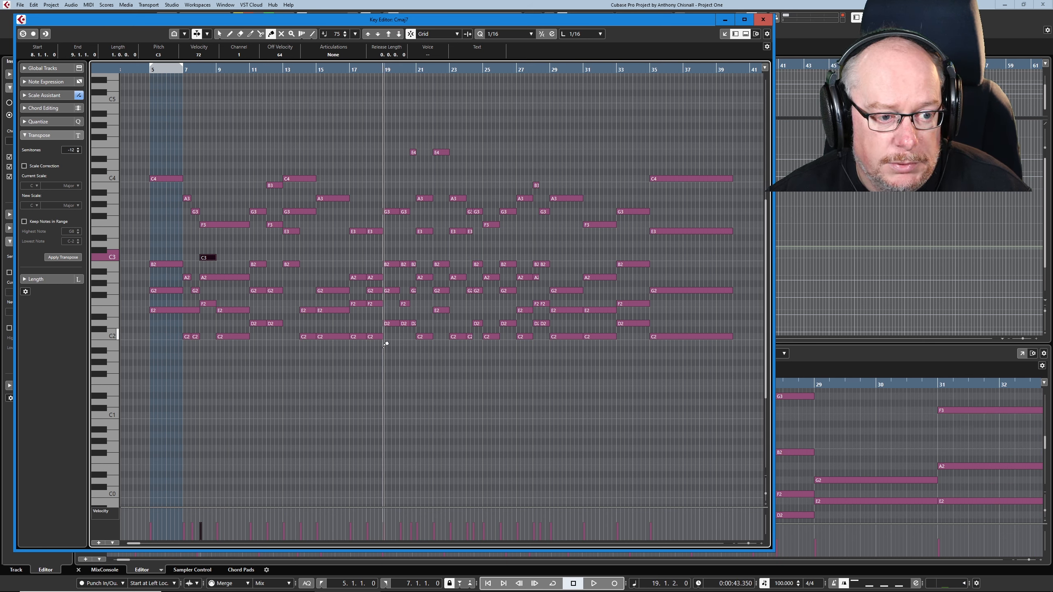
key(space)
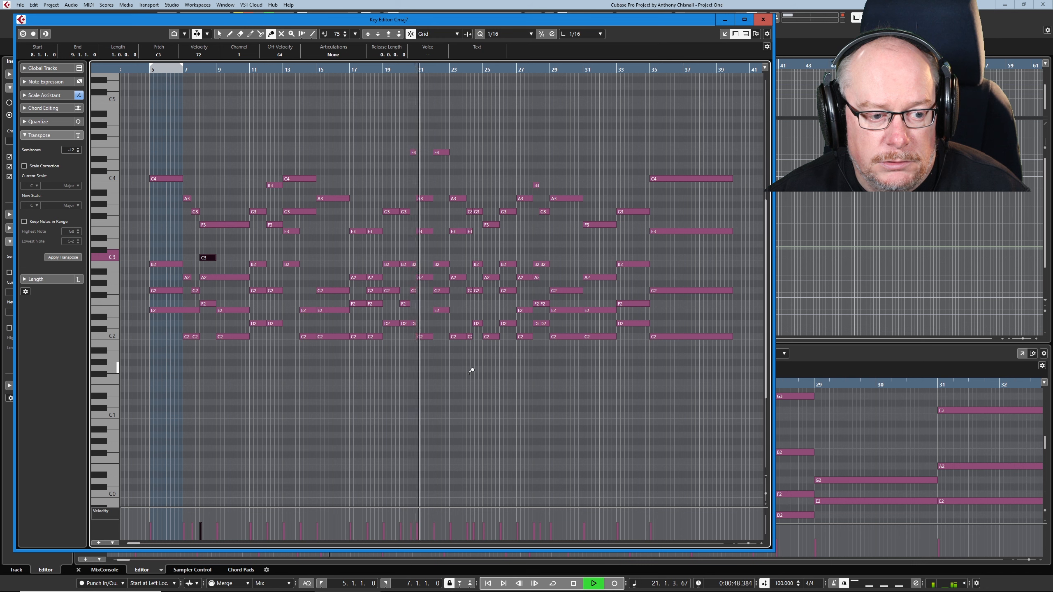
key(space)
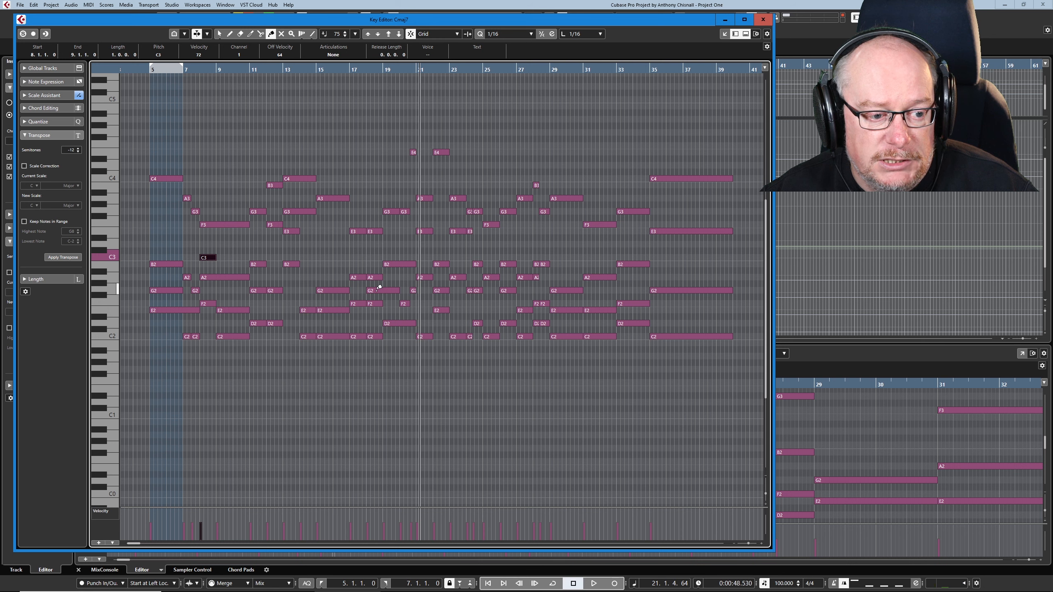
Step: Glue the A2 and F2 notes across bars 17 and 18, and raise the bar 15 C2 note one octave
click(357, 278)
click(358, 304)
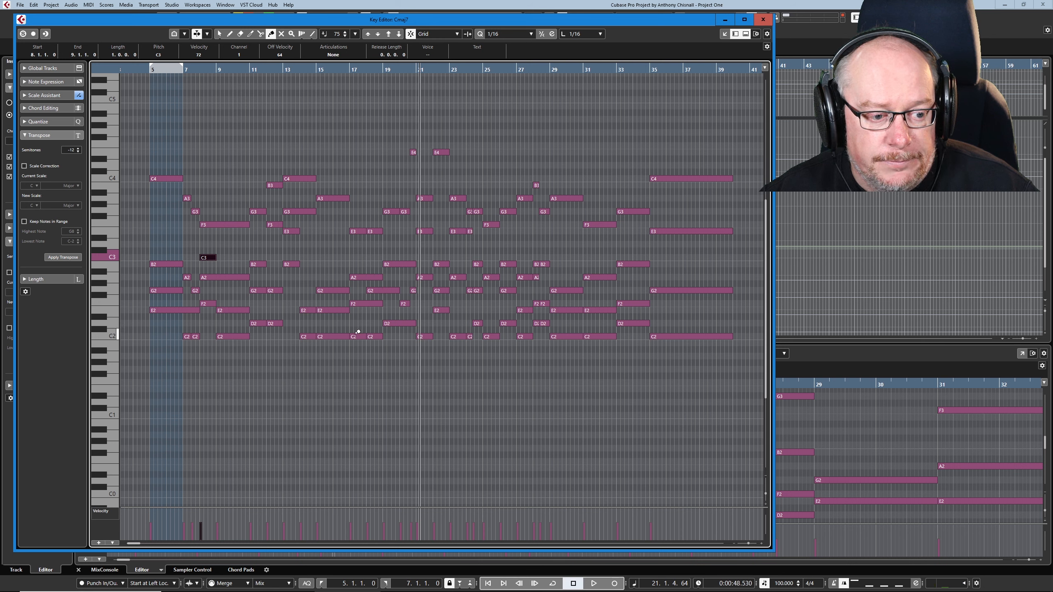
key(1)
click(335, 336)
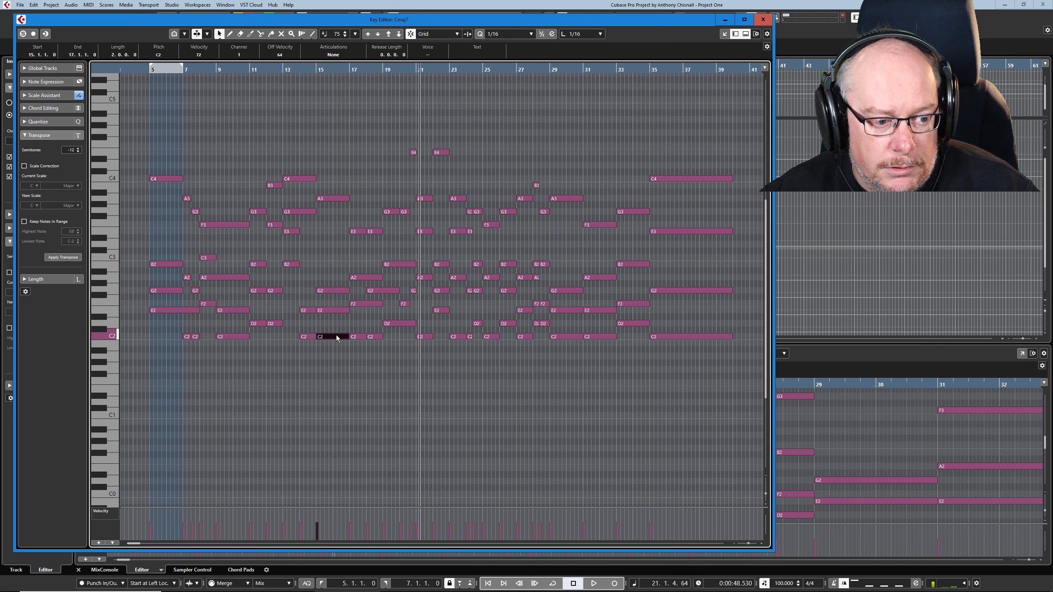
key(shift+Up)
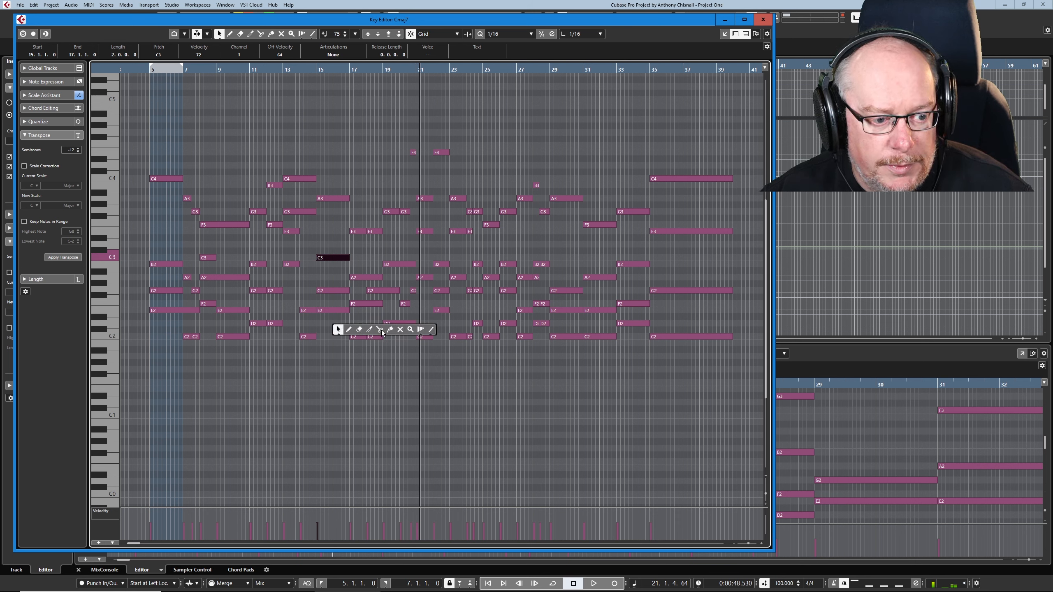
Step: Glue the C2 and E3 notes from bar 17, G3 from bar 19, C2 from bar 23 and D2 from bar 28
key(4)
click(355, 336)
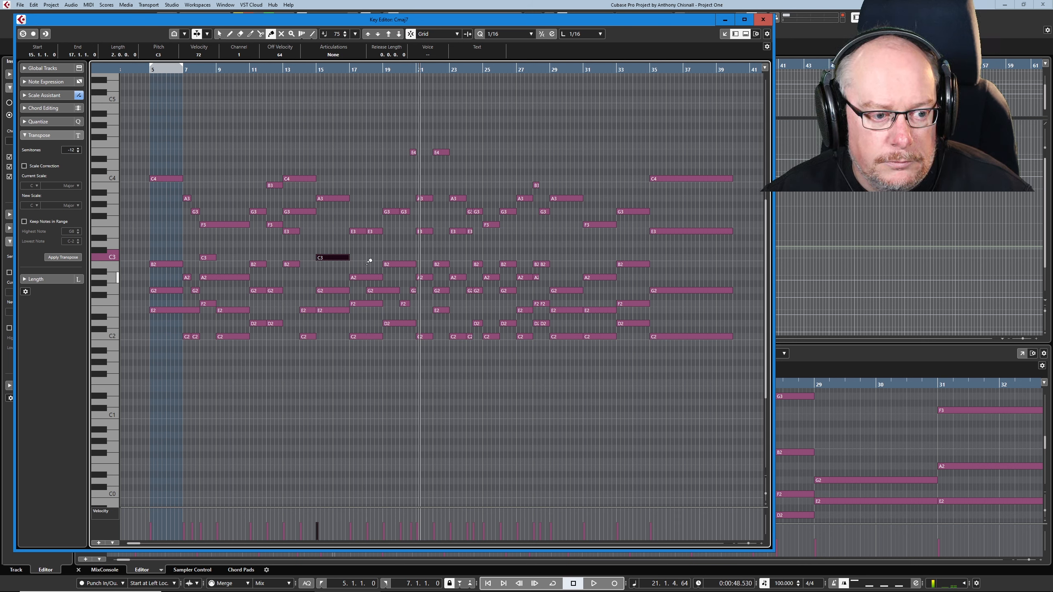
click(361, 231)
click(392, 212)
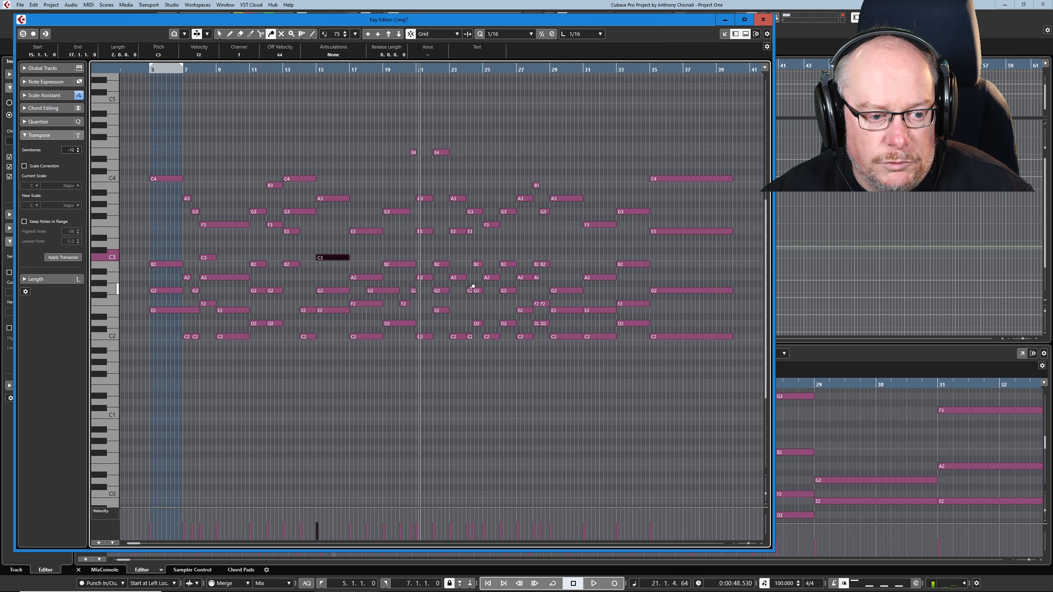
click(463, 336)
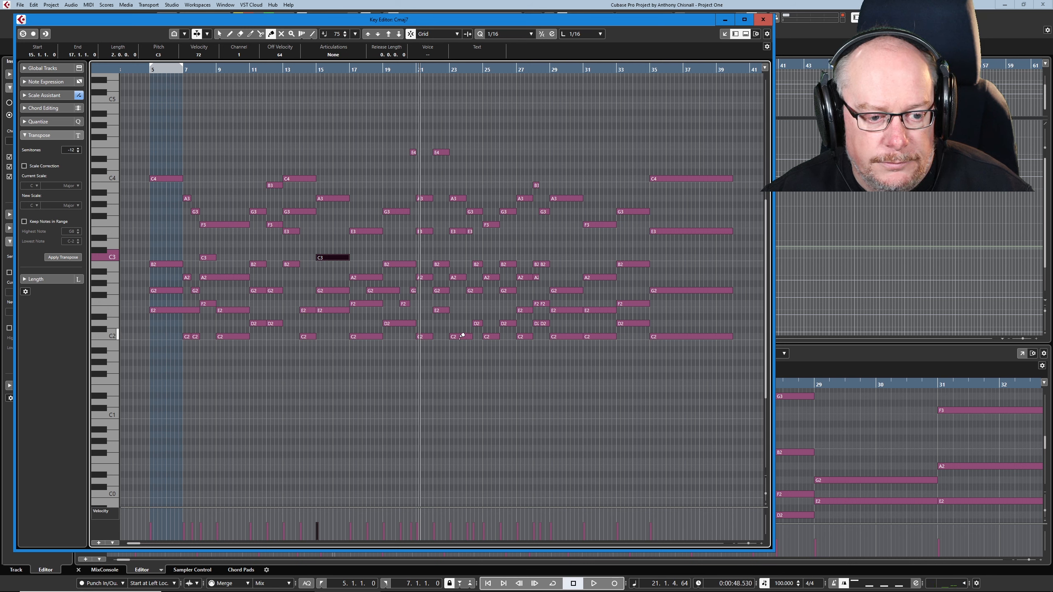
click(541, 322)
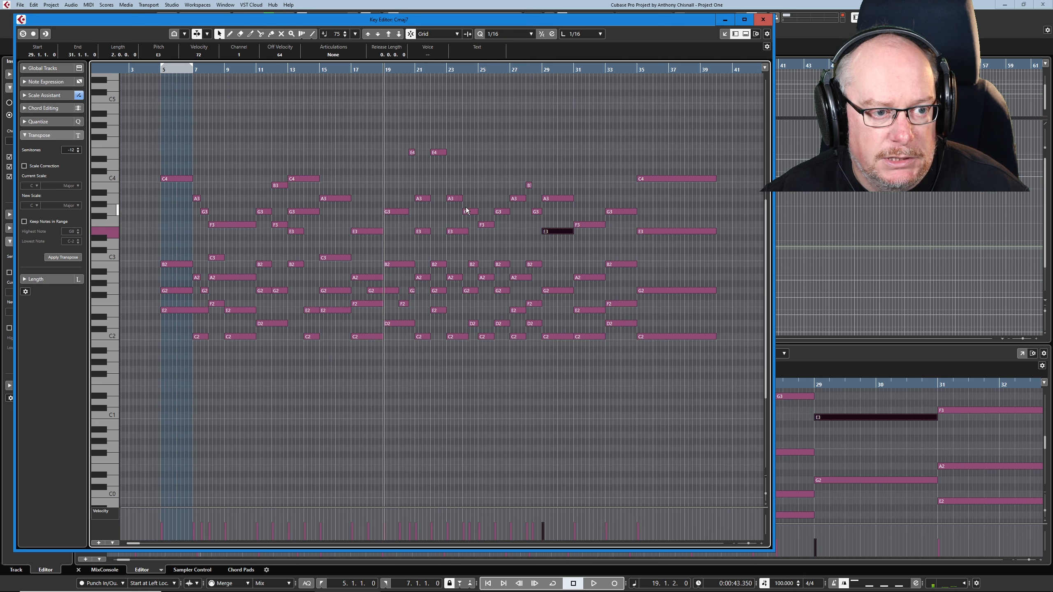
Step: Play back the revoiced choir part from bar 19 through bar 29
key(space)
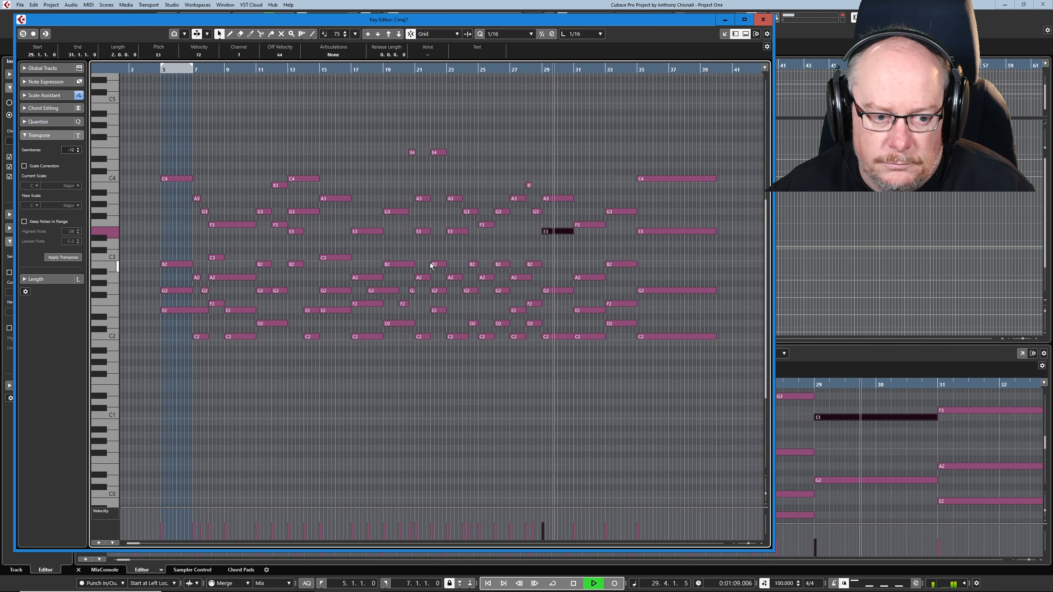
key(space)
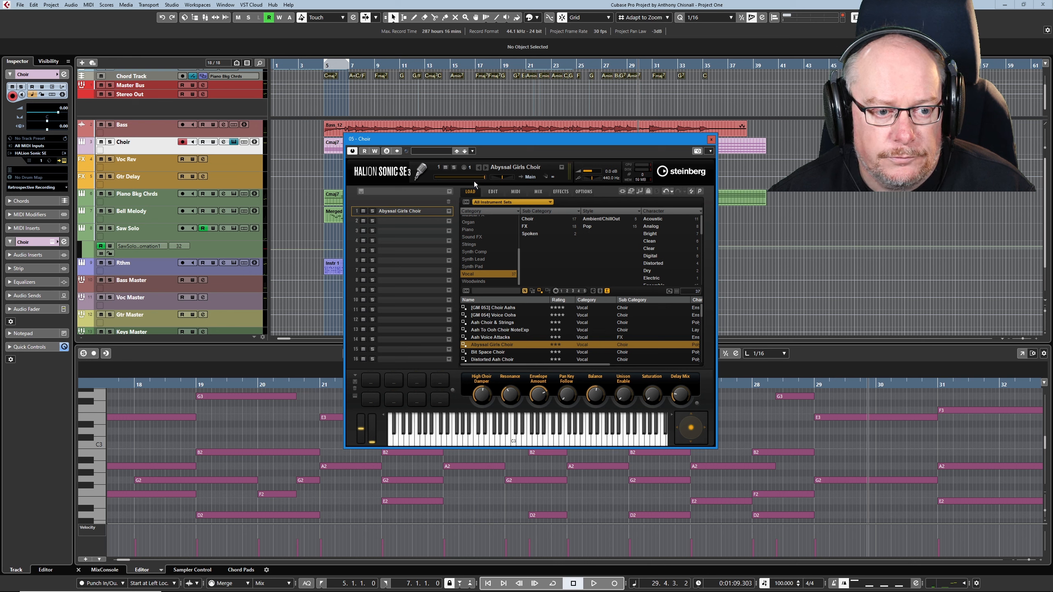
Step: Set the amplifier attack of the Abyssal Girls Choir sound to -17.0 while listening to playback, and close the instrument
click(495, 193)
drag(518, 140, 432, 151)
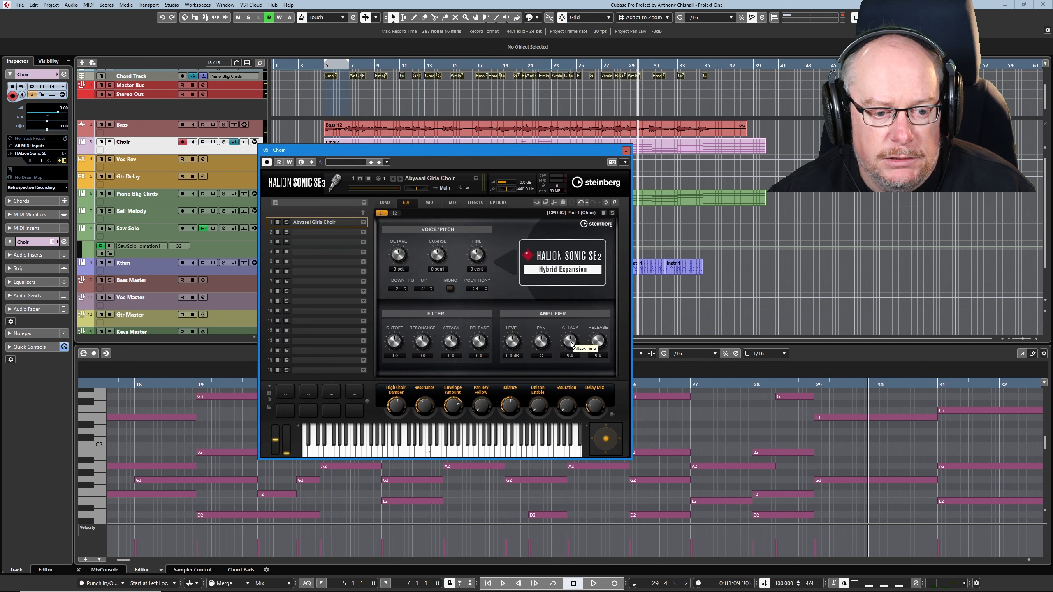
drag(571, 345, 569, 363)
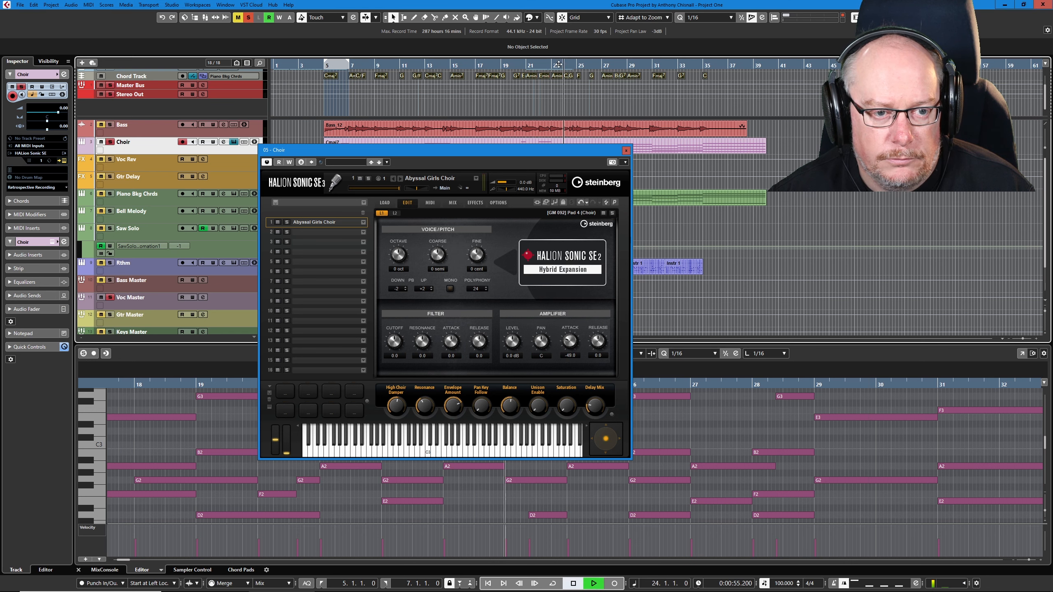
key(space)
drag(563, 156, 703, 187)
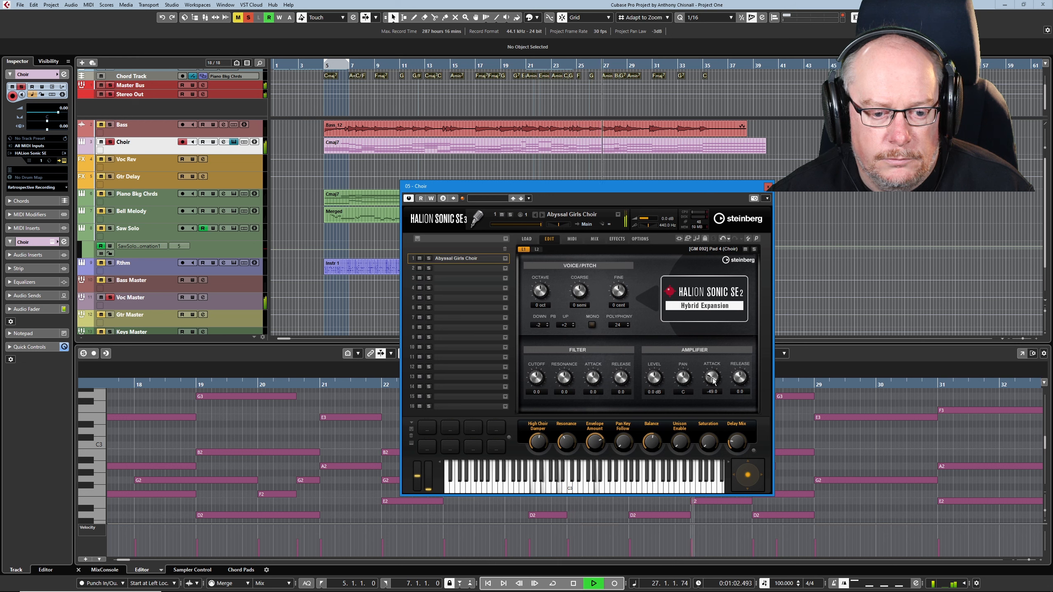
drag(712, 377, 724, 365)
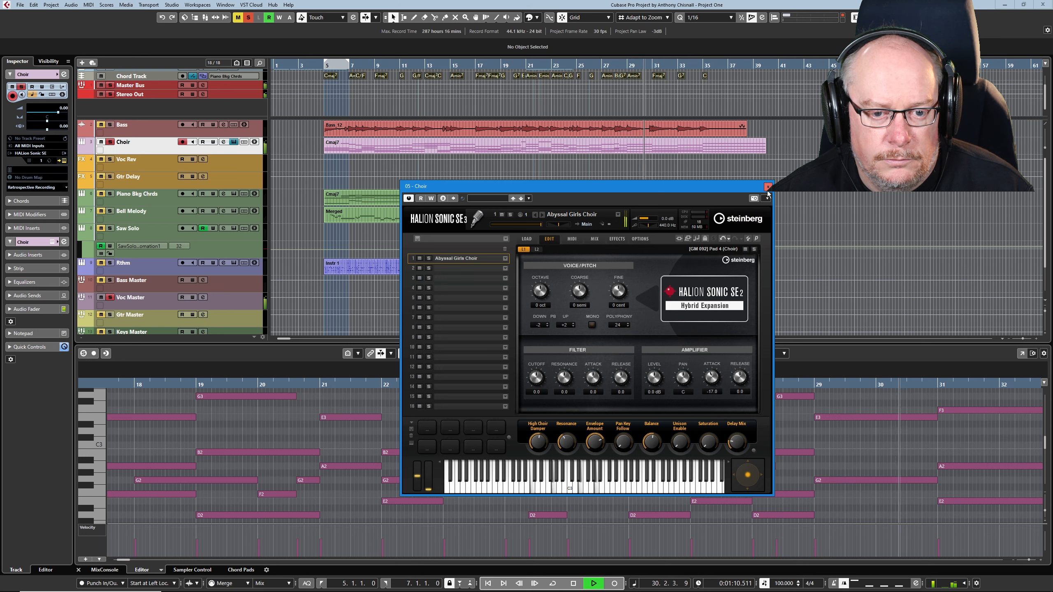
key(space)
click(768, 187)
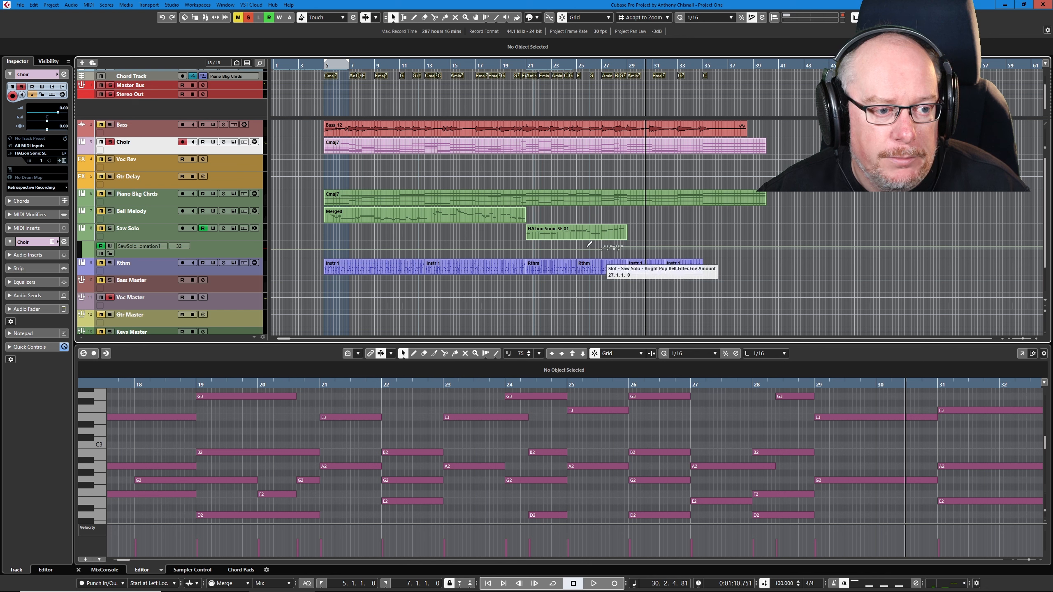
Step: Select the Choir part, enlarge its note editor, and load the Extract Lowest Note From Chord preset in the Logical Editor
click(336, 145)
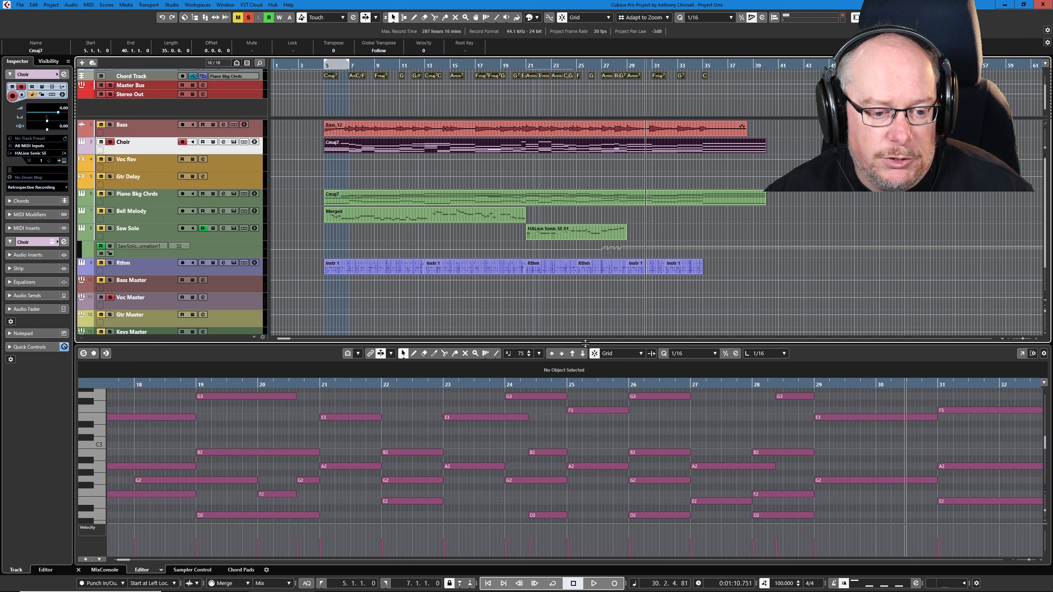
drag(585, 343, 580, 276)
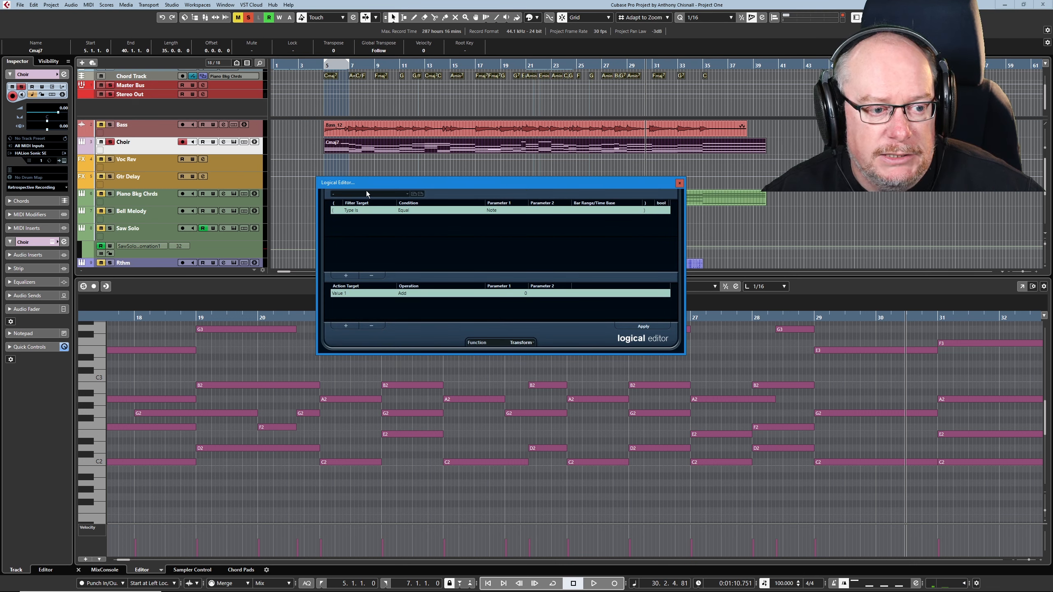
click(364, 194)
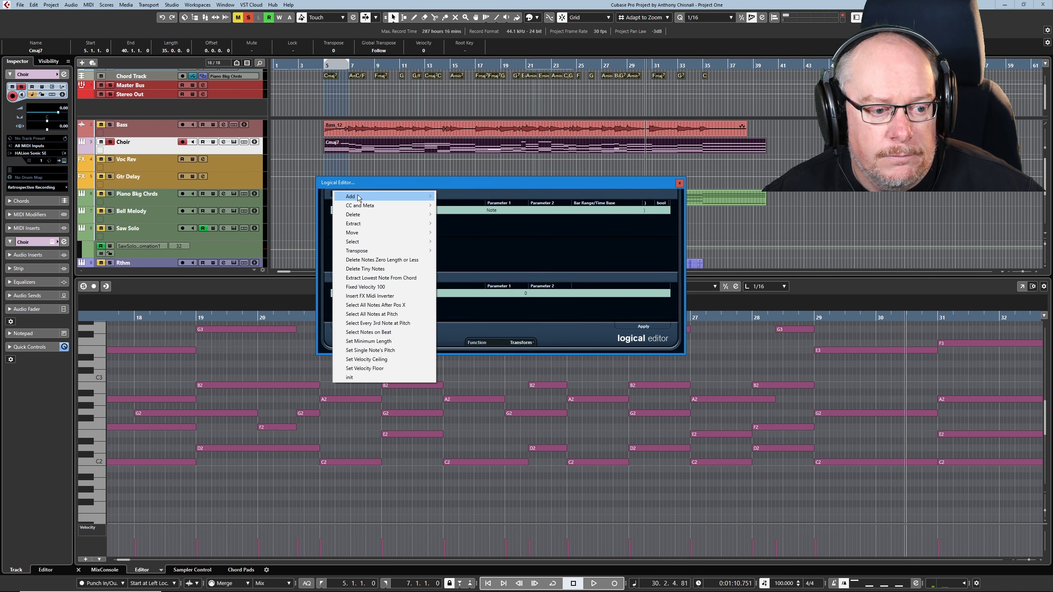
click(388, 278)
drag(450, 183, 243, 163)
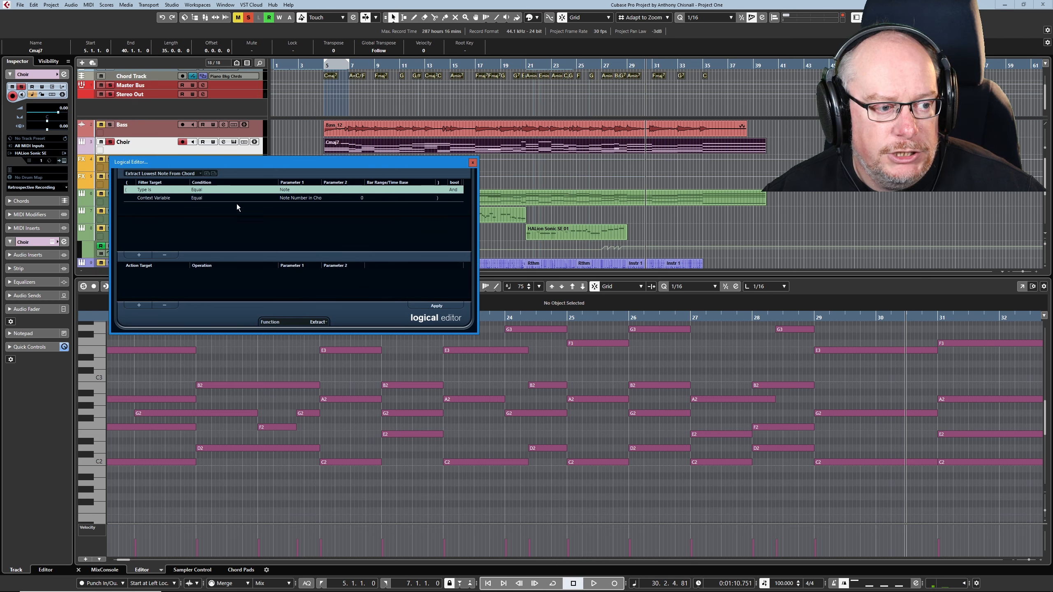
Step: Select all the choir notes, apply the lowest-note extraction three times, and close the Logical Editor
click(546, 385)
key(ctrl+a)
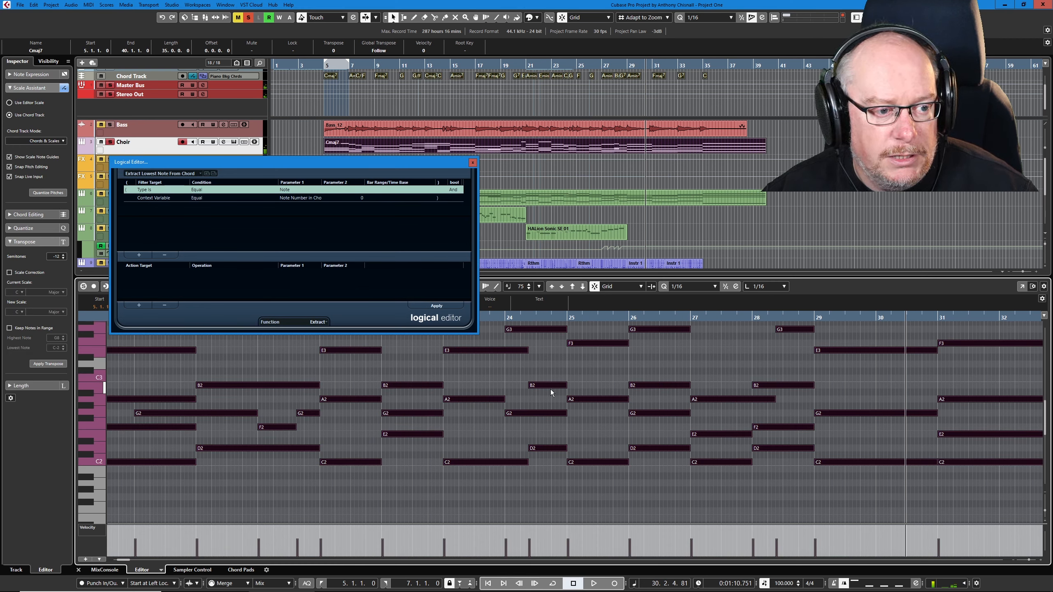
click(444, 307)
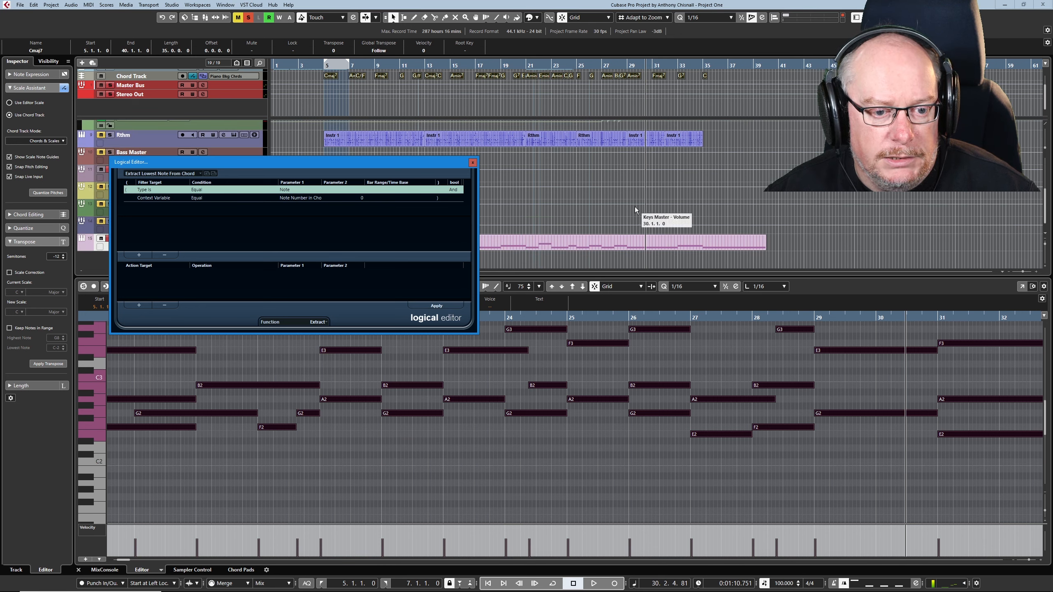
drag(384, 163, 702, 220)
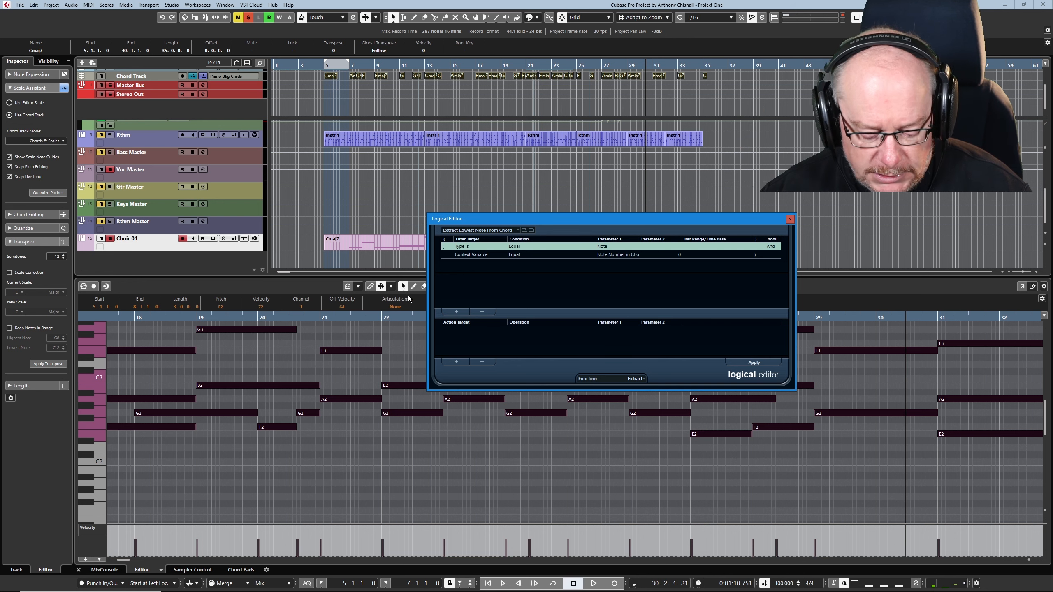
click(750, 362)
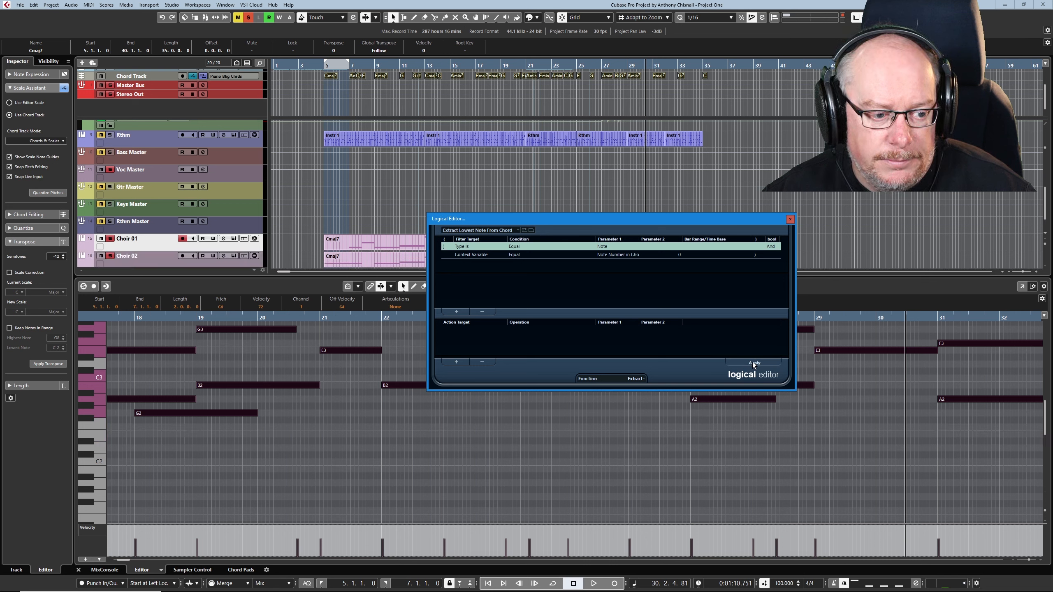
click(752, 362)
click(790, 219)
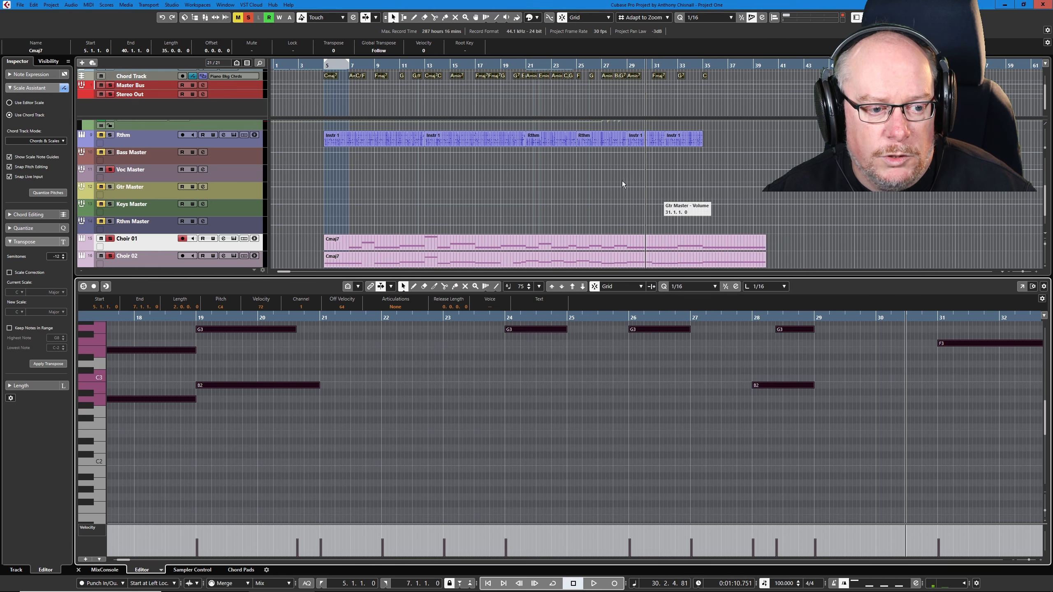
Step: Open the original Choir part and examine the notes left over after the extractions
scroll(580, 174, up, 3)
click(472, 128)
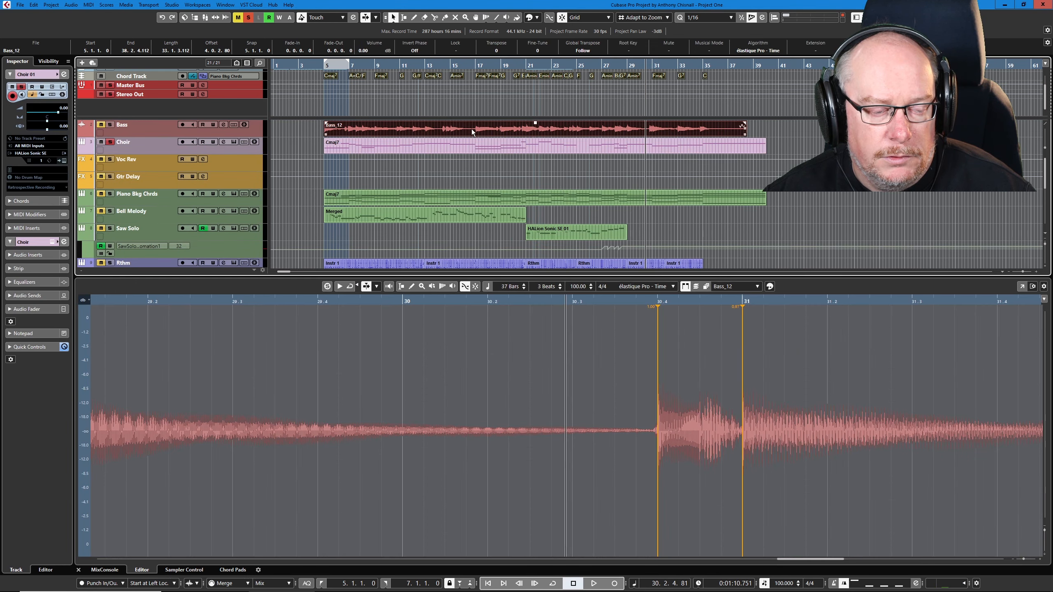
click(469, 148)
scroll(552, 397, up, 3)
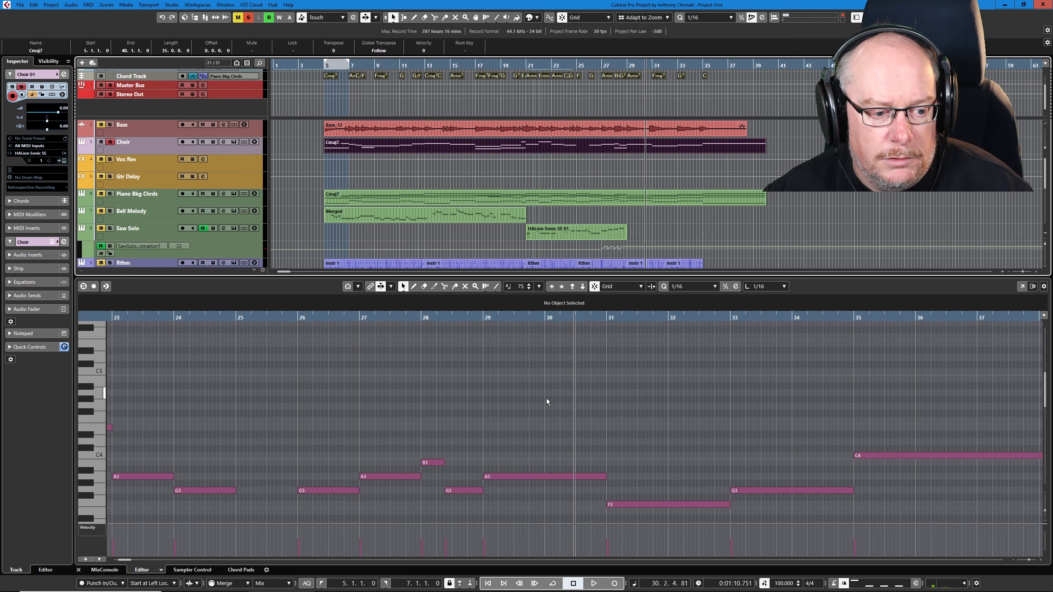
scroll(547, 398, down, 6)
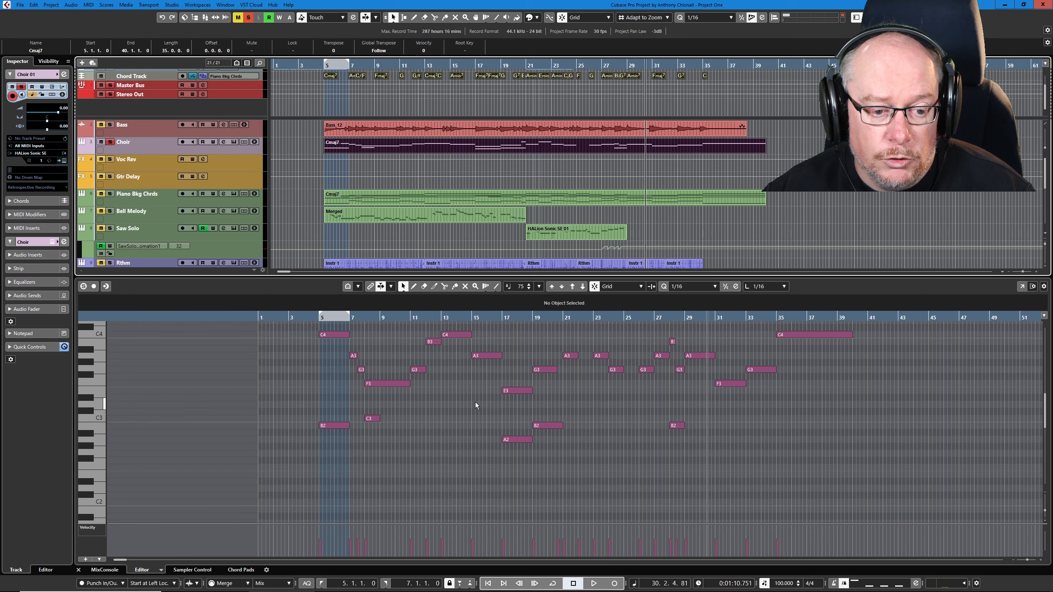
scroll(631, 431, up, 2)
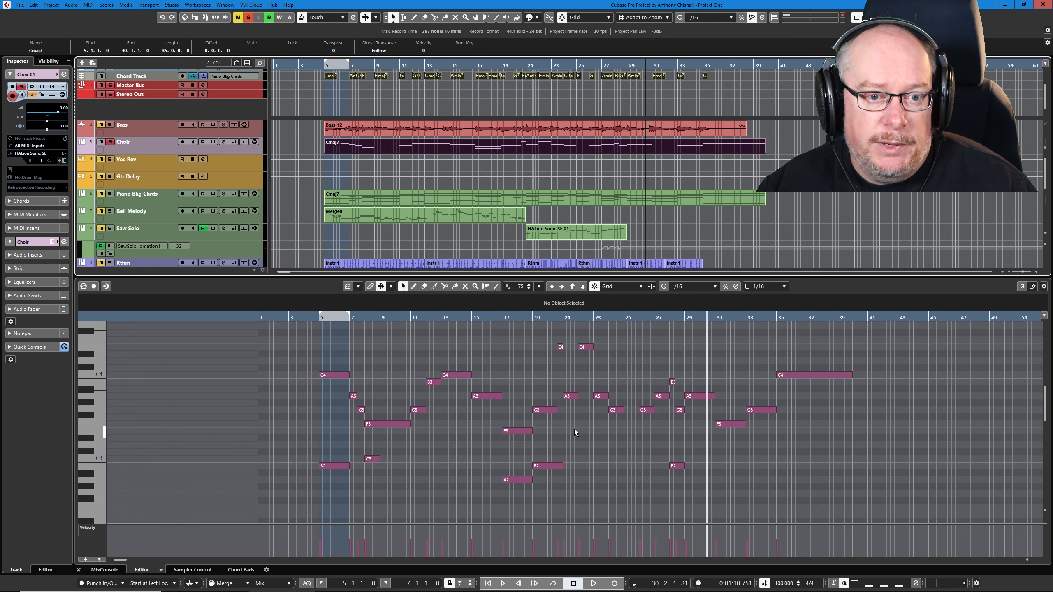
Step: Close the note editor and move the Choir 01, Choir 02 and Choir 03 tracks directly below the Choir track
key(Return)
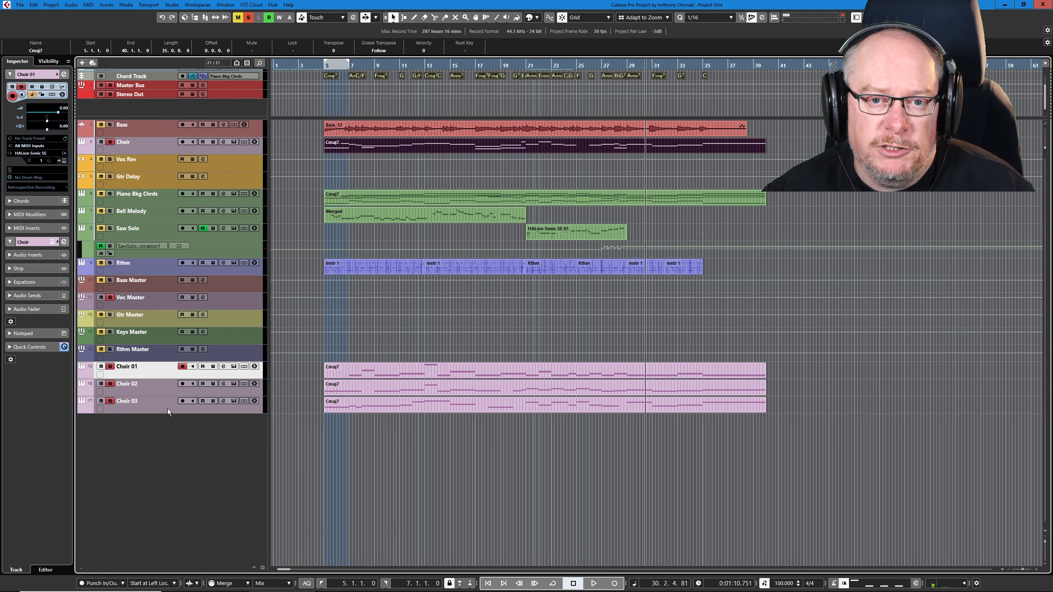
shift+click(153, 403)
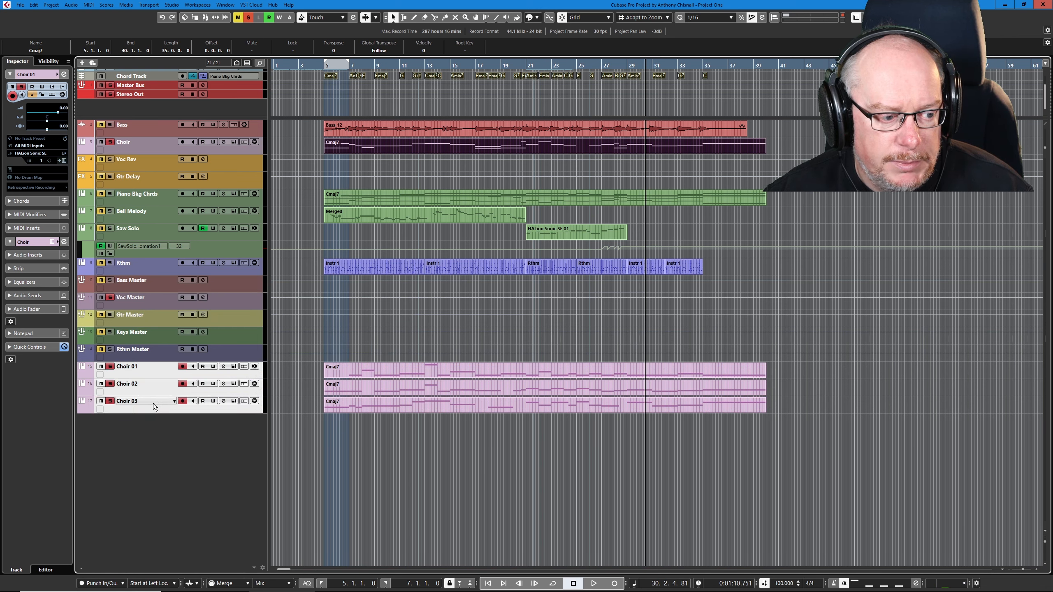
drag(157, 374, 176, 229)
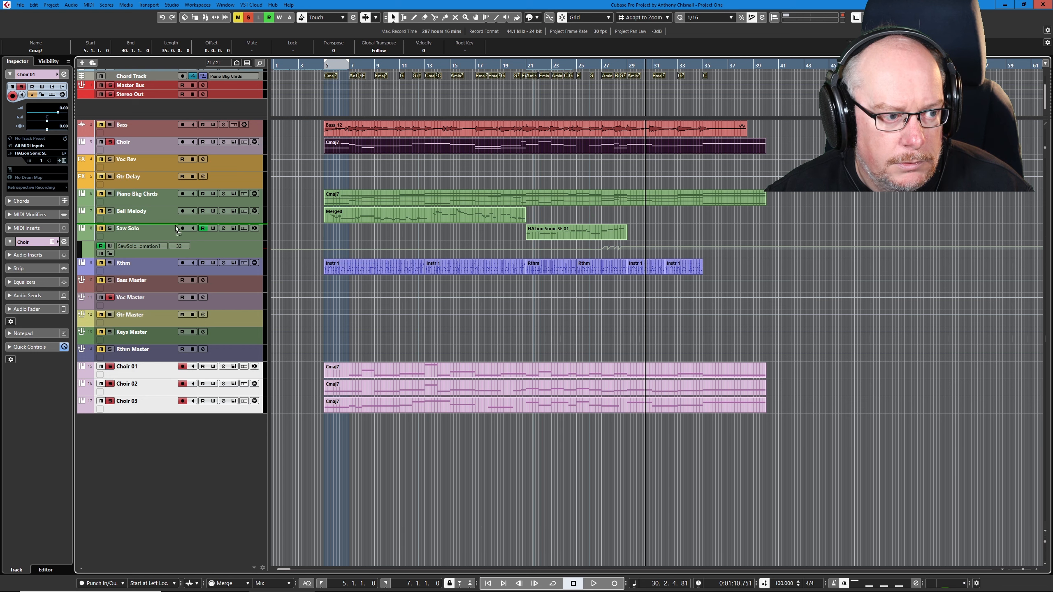
drag(180, 161, 180, 146)
Step: Load the Giant Ooh Choir preset in the Choir 02 track's HALion Sonic SE and close the instrument
click(220, 183)
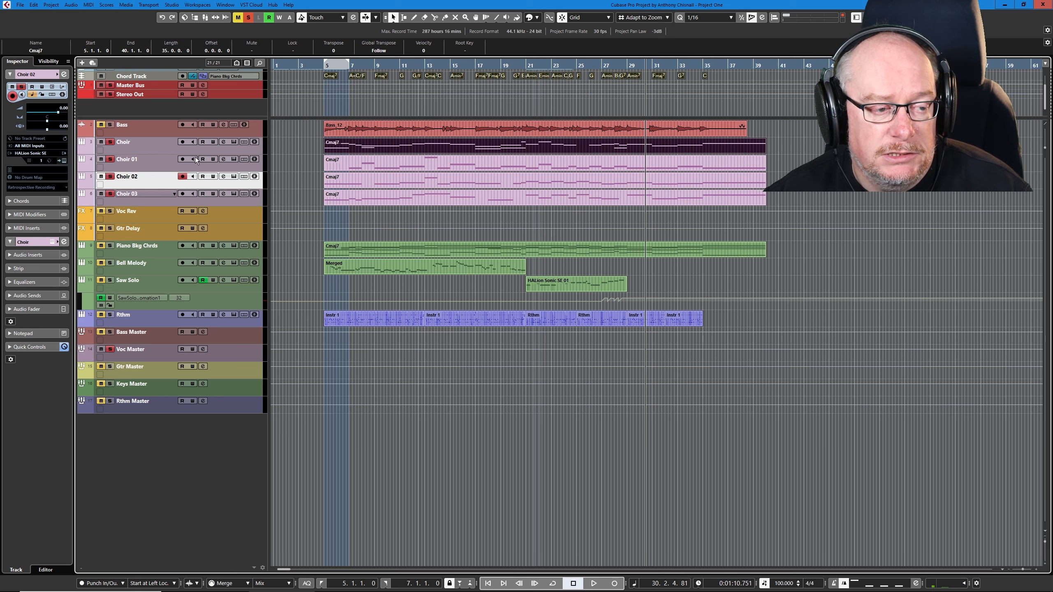
click(234, 177)
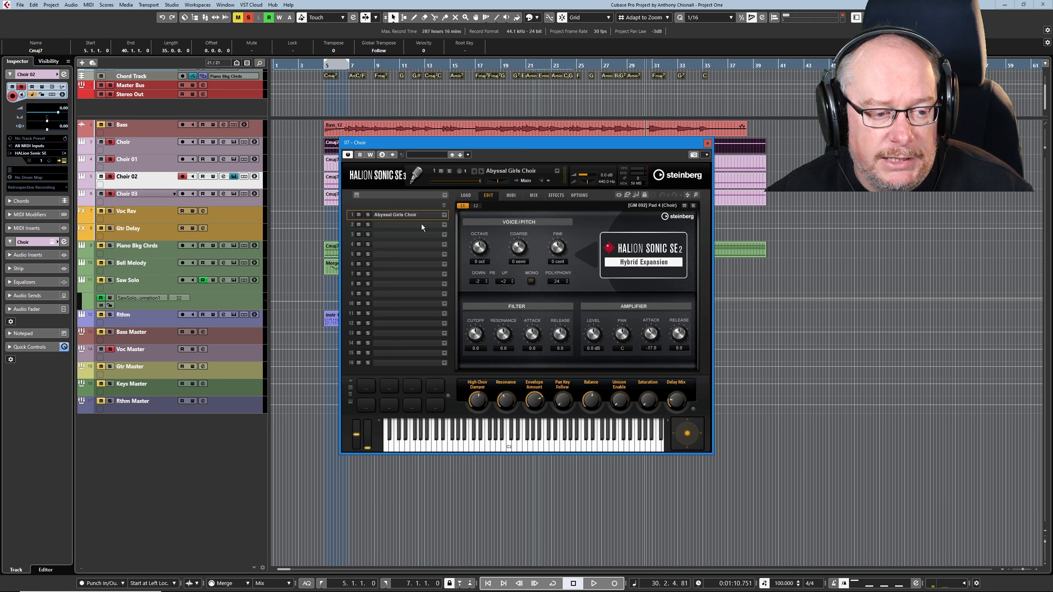
click(466, 196)
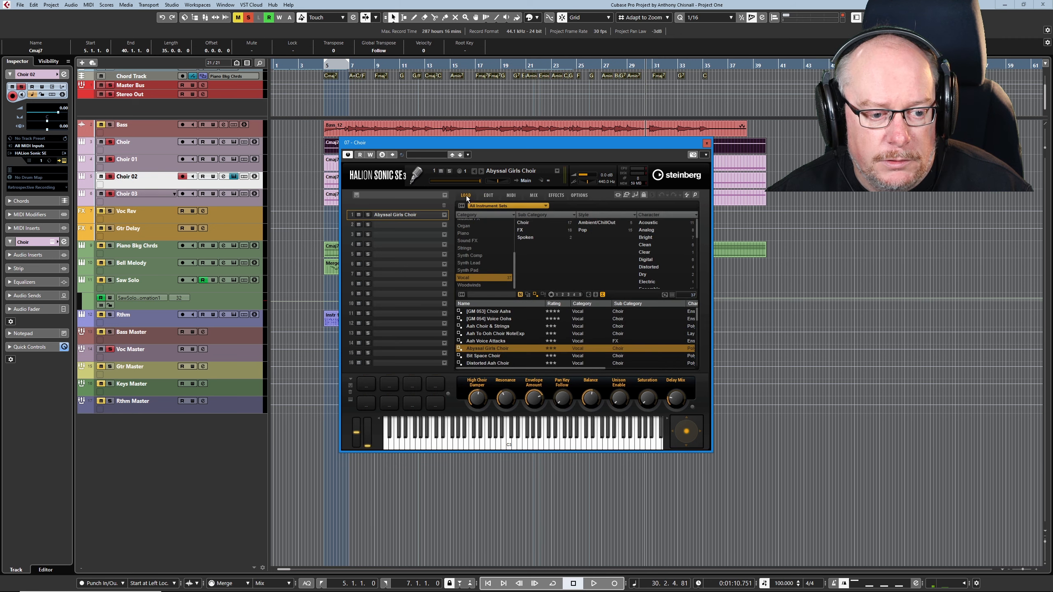
click(482, 348)
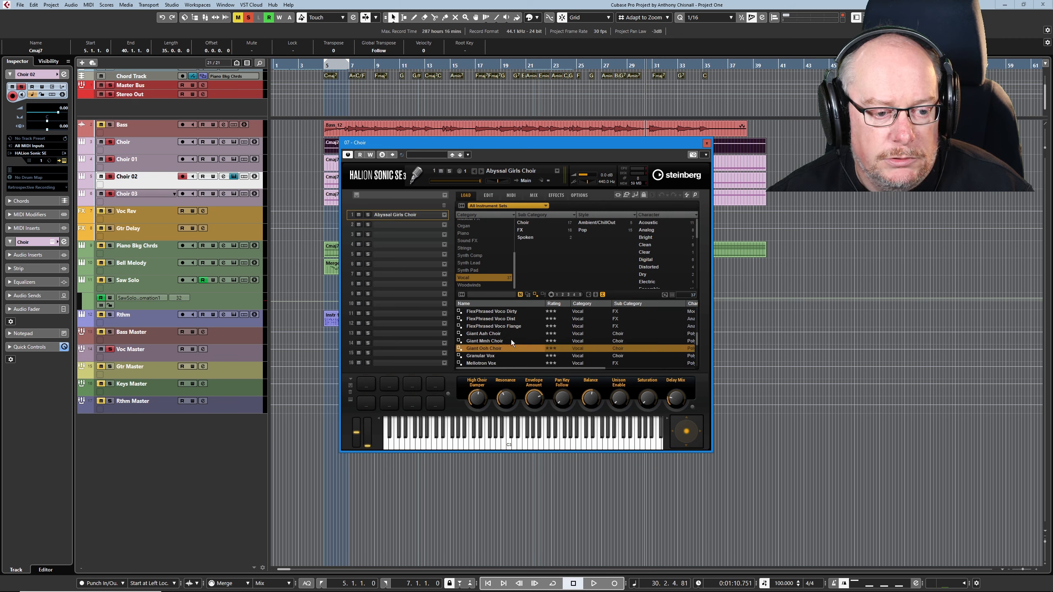
double_click(482, 348)
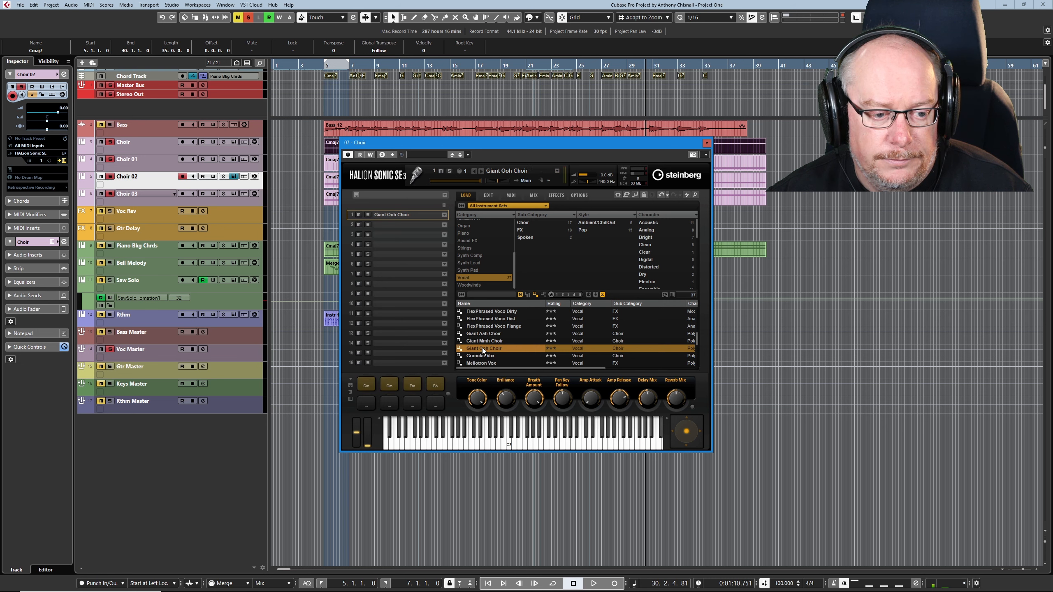
click(706, 144)
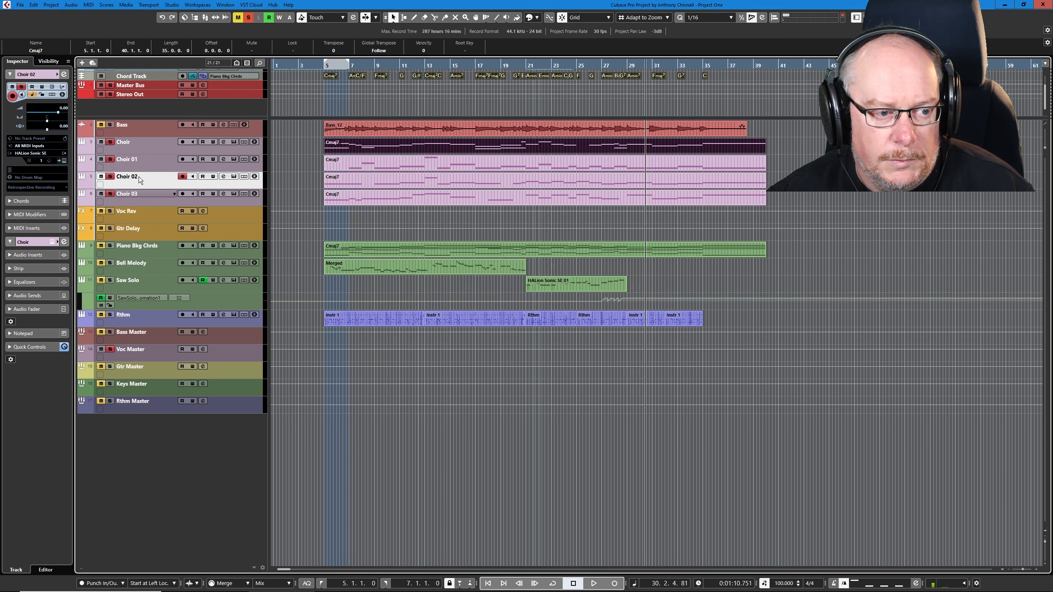
Step: Load Giant Ooh Choir in the Choir 03 track's instrument and play back the soloed choir tracks
click(165, 201)
click(234, 194)
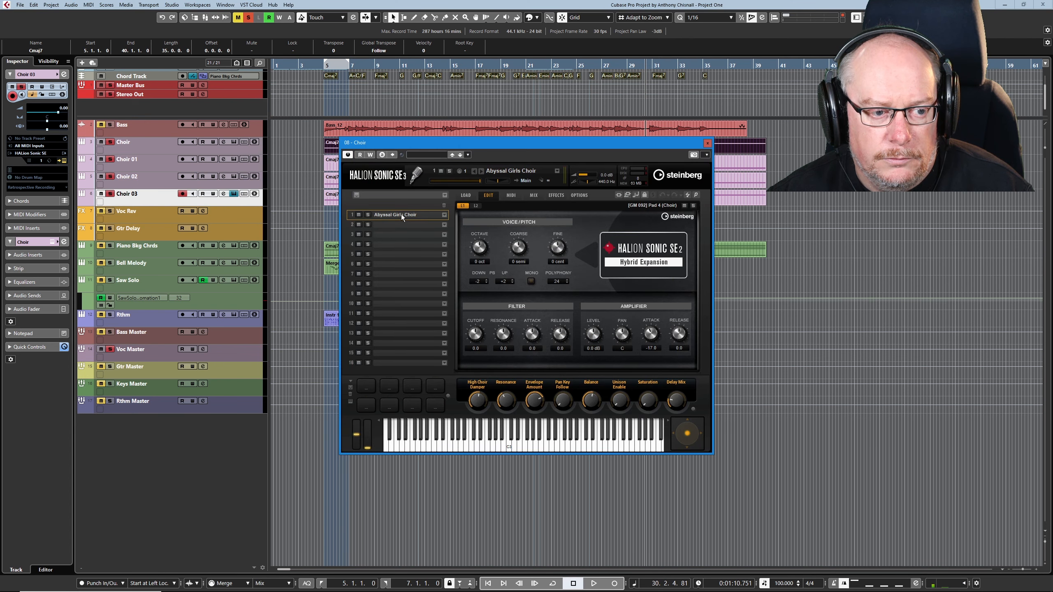
click(465, 195)
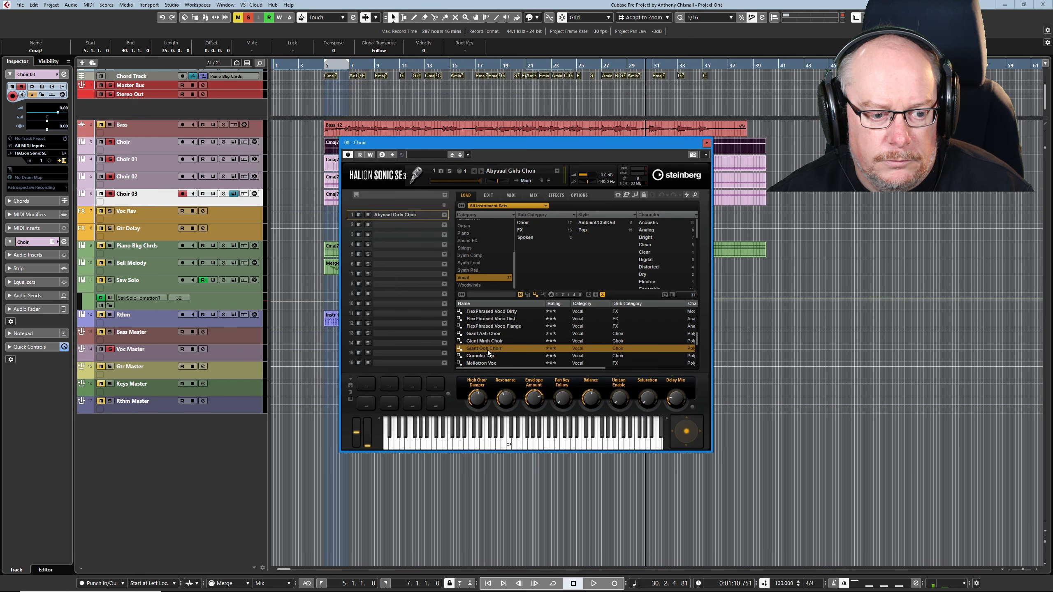
double_click(487, 349)
click(707, 143)
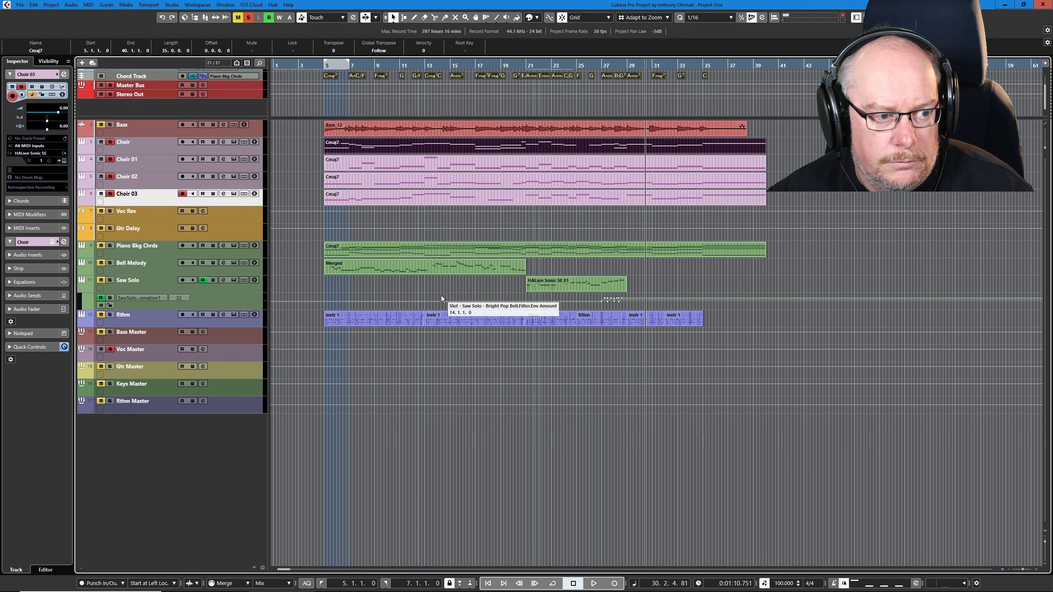
key(space)
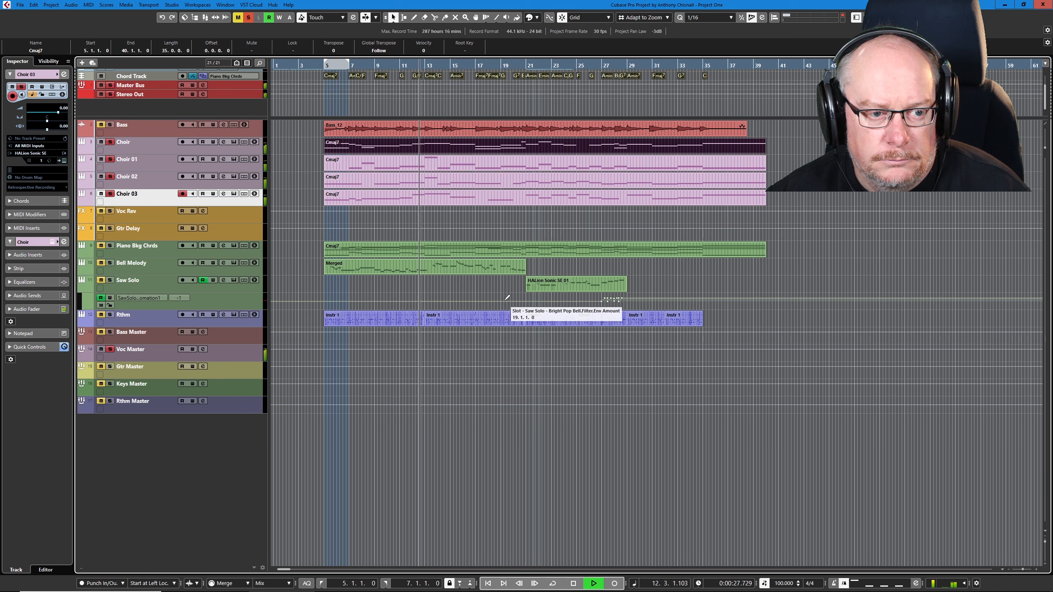
key(space)
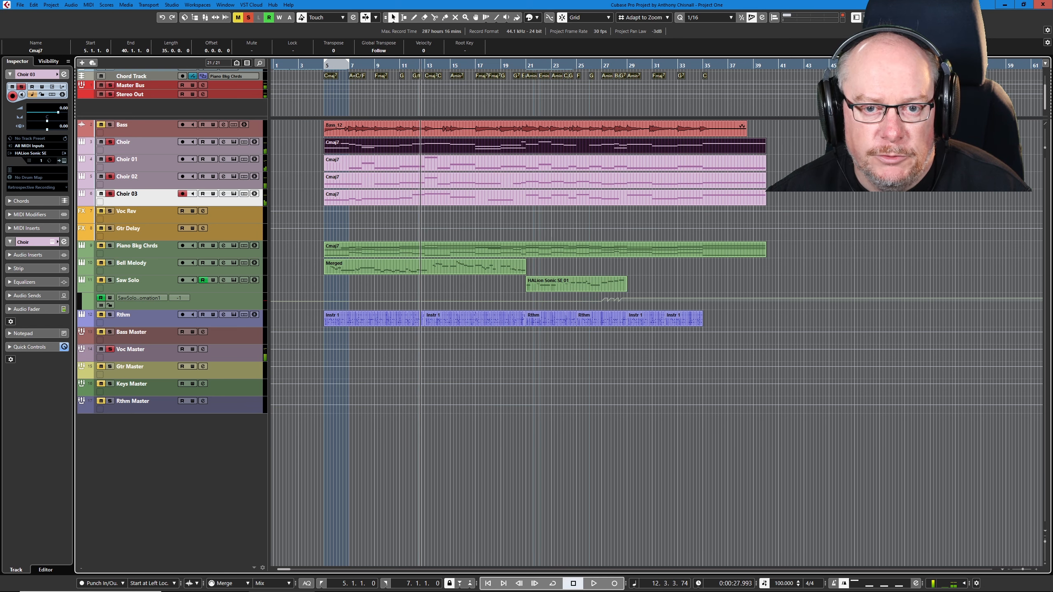
Step: Show the MixConsole in a shorter lower zone and pan Choir and Choir 01 hard left, Choir 02 and Choir 03 hard right
double_click(671, 146)
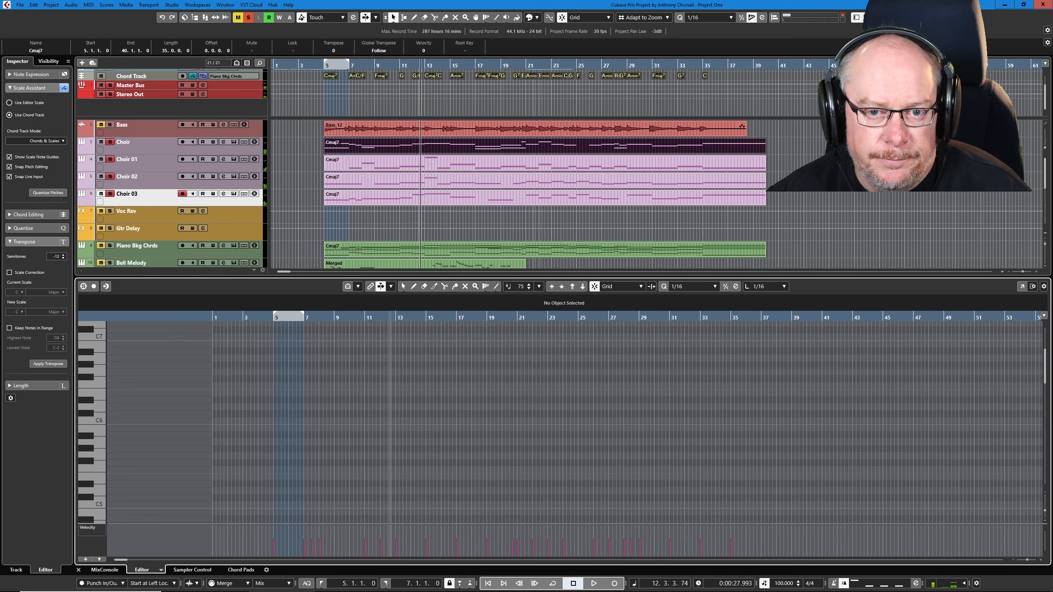
click(105, 569)
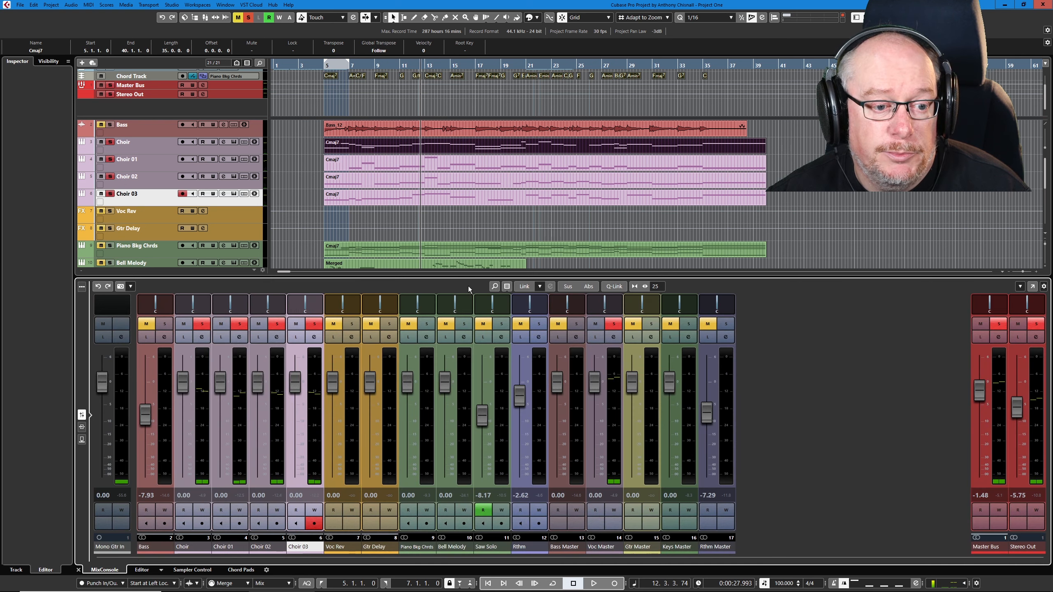
drag(475, 282, 475, 326)
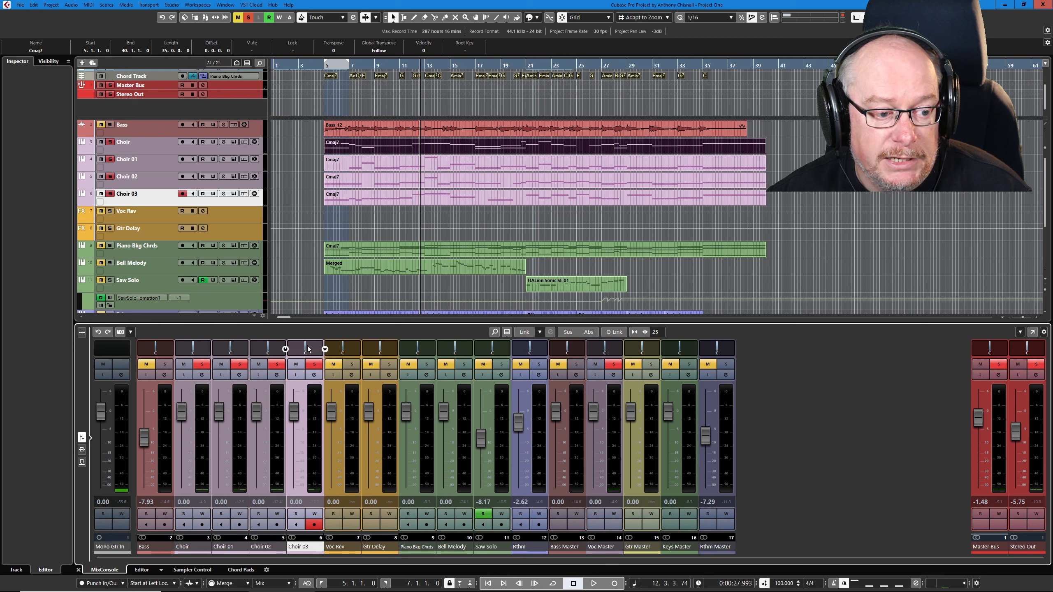
mouse_move(306, 349)
mouse_down()
mouse_move(324, 349)
mouse_move(276, 350)
mouse_move(286, 349)
mouse_up()
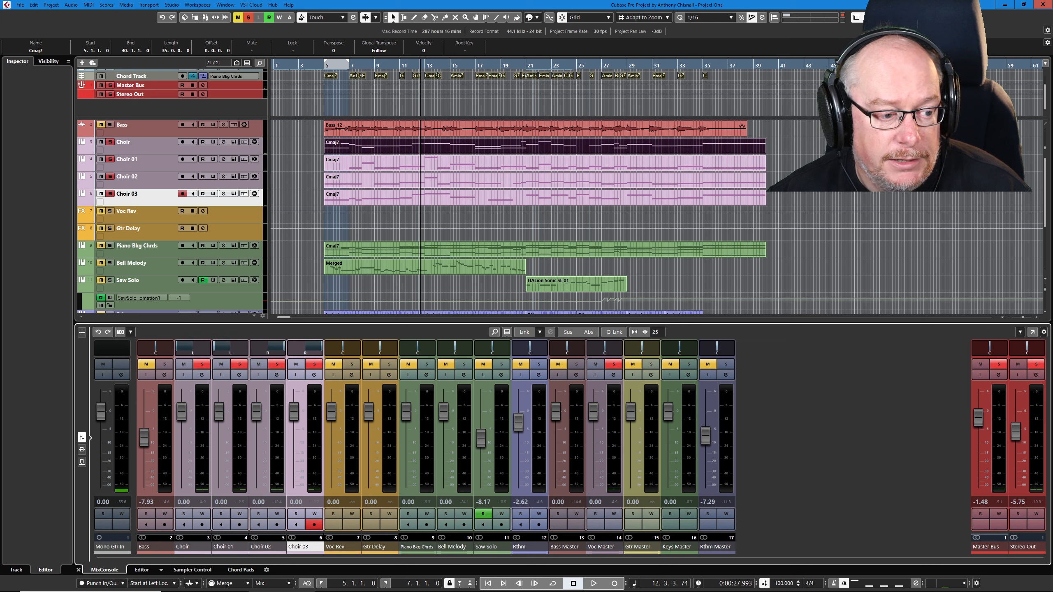
Step: During playback from bar 5, narrow the panning to L62 for Choir, L76 for Choir 01, R62 for Choir 02 and R60 for Choir 03
key(KP_1)
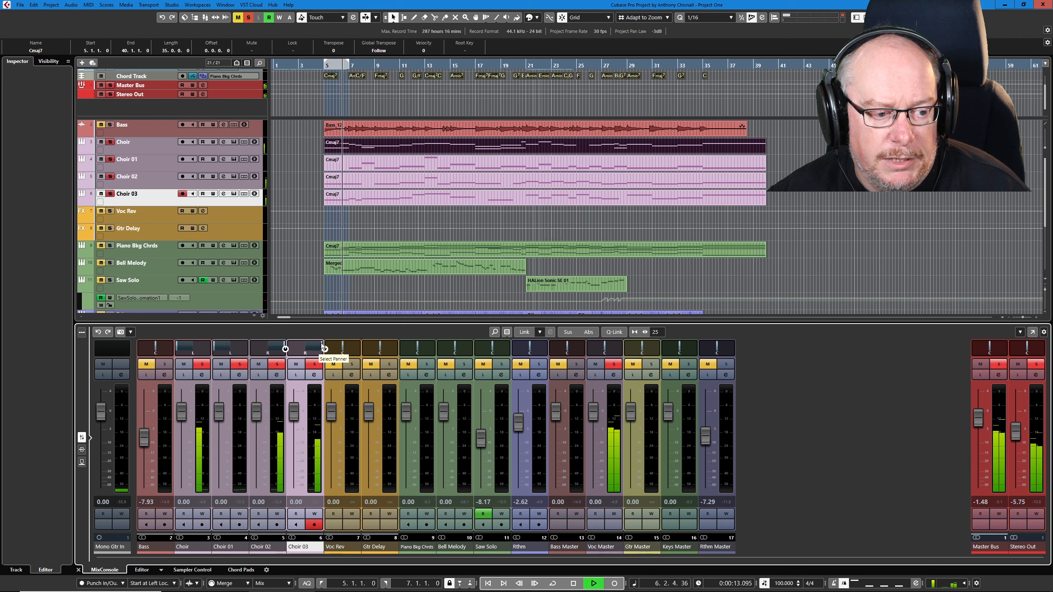
drag(324, 348, 274, 348)
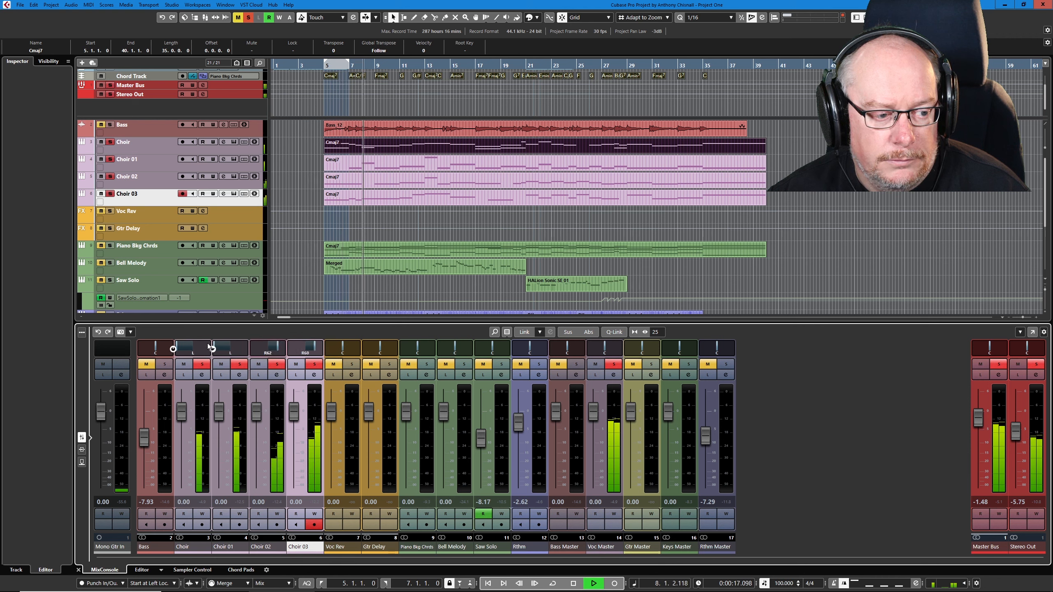
drag(209, 348, 186, 347)
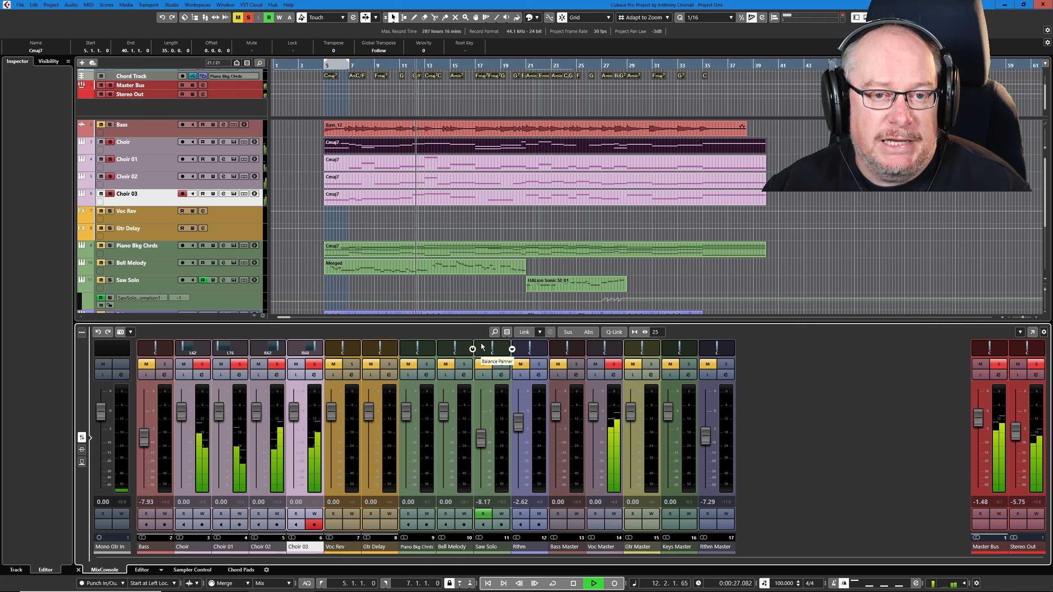
key(space)
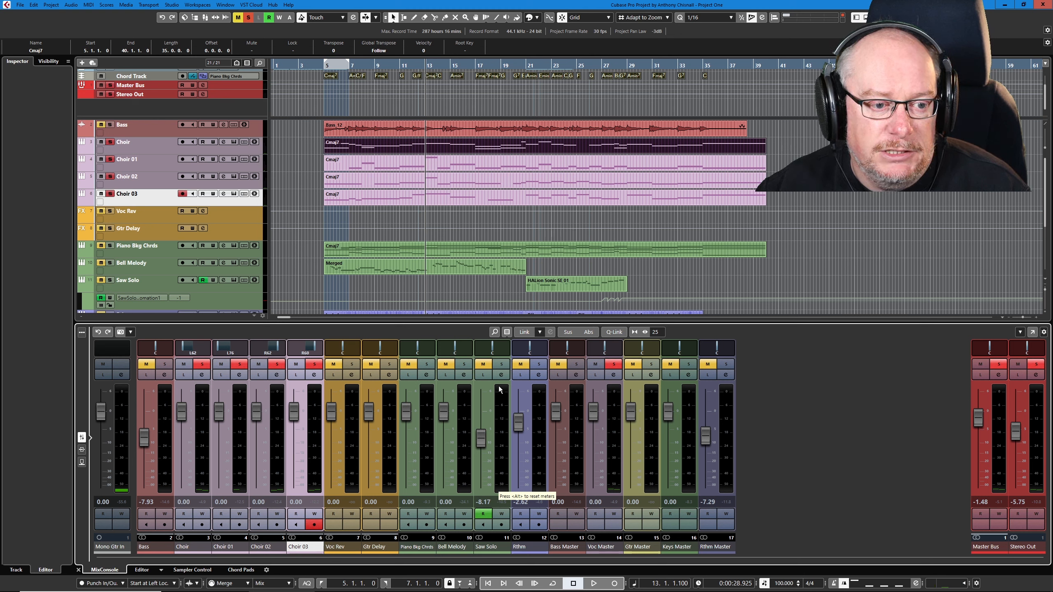
Step: Clear all track solos and play the full mix from about bar 21
key(alt+s)
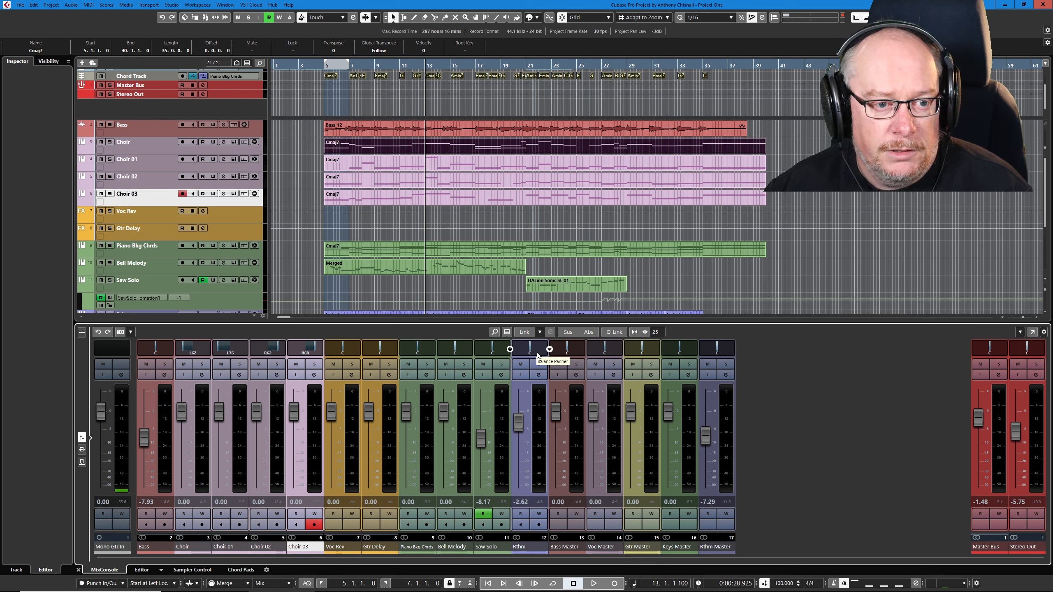
click(528, 63)
key(space)
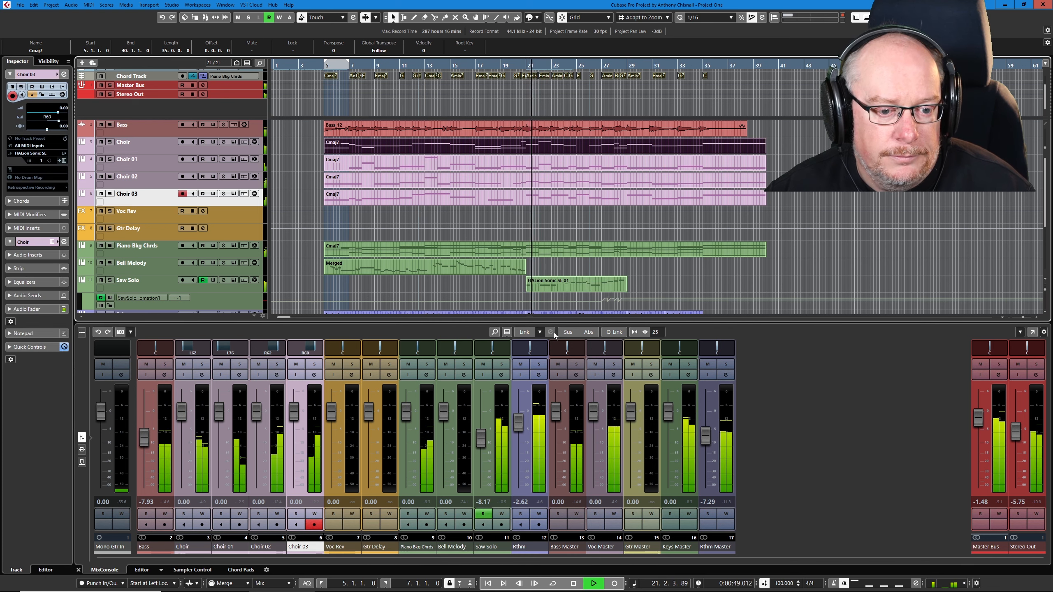